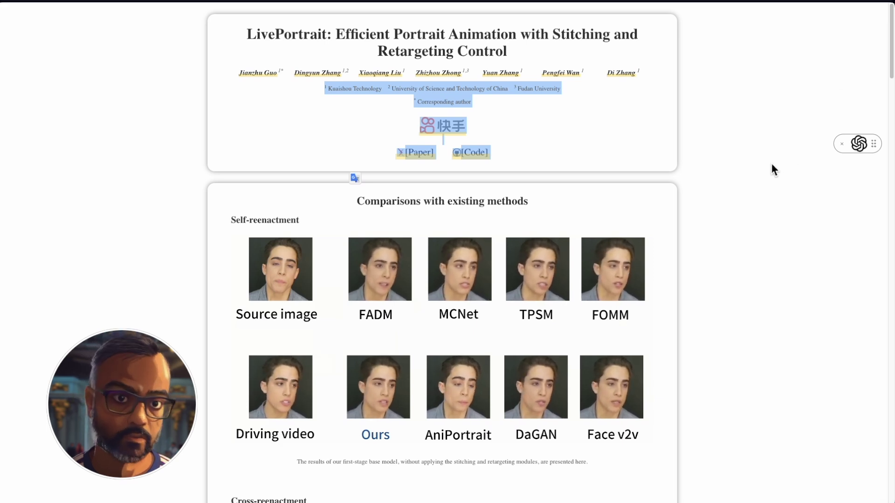
# - Examine the self-reenactment and cross-reenactment comparison videos and the portrait editing and retargeting demos on the LivePortrait project page
pyautogui.moveTo(244, 412)
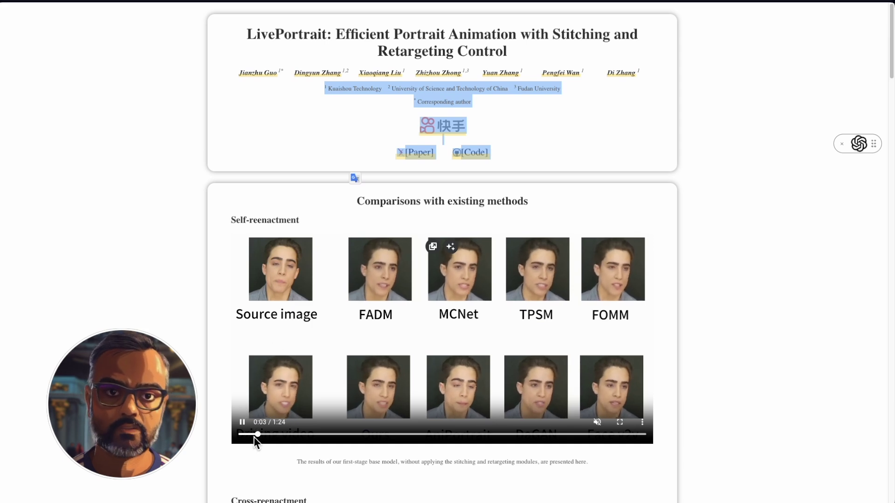
pyautogui.moveTo(253, 437); pyautogui.dragTo(222, 440)
pyautogui.scroll(-3, 229, 420)
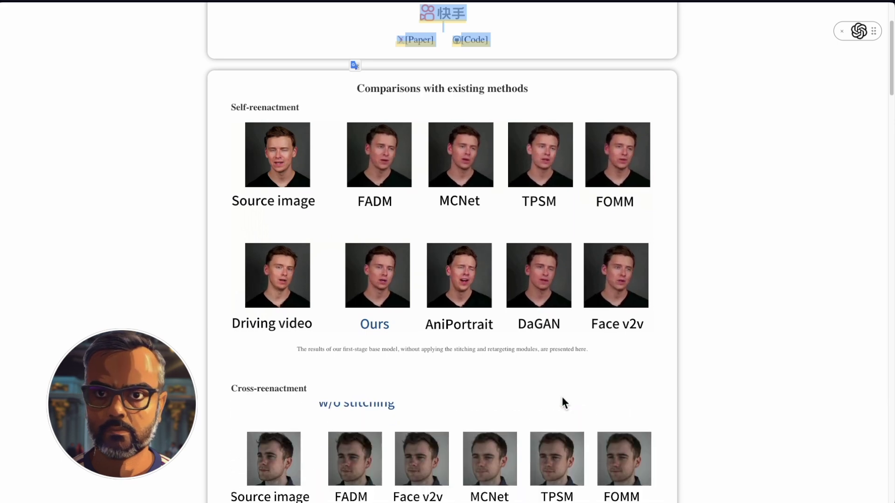
pyautogui.moveTo(385, 265)
pyautogui.click(457, 325)
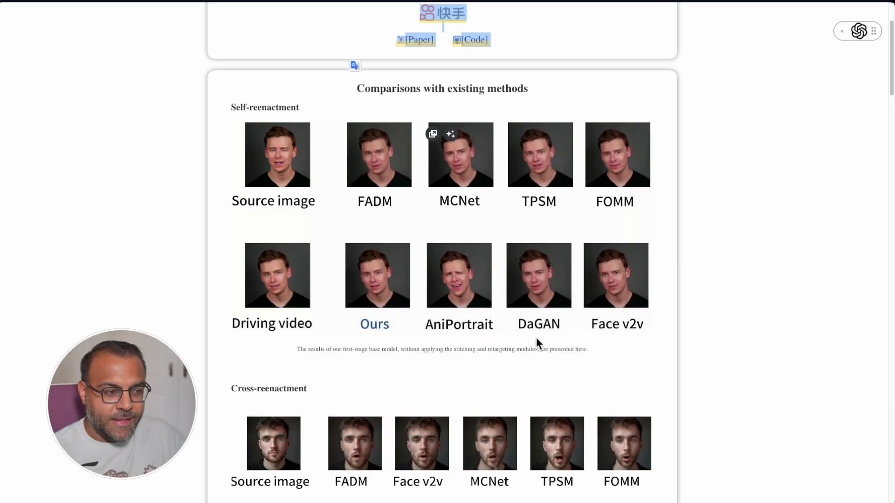
pyautogui.moveTo(554, 281)
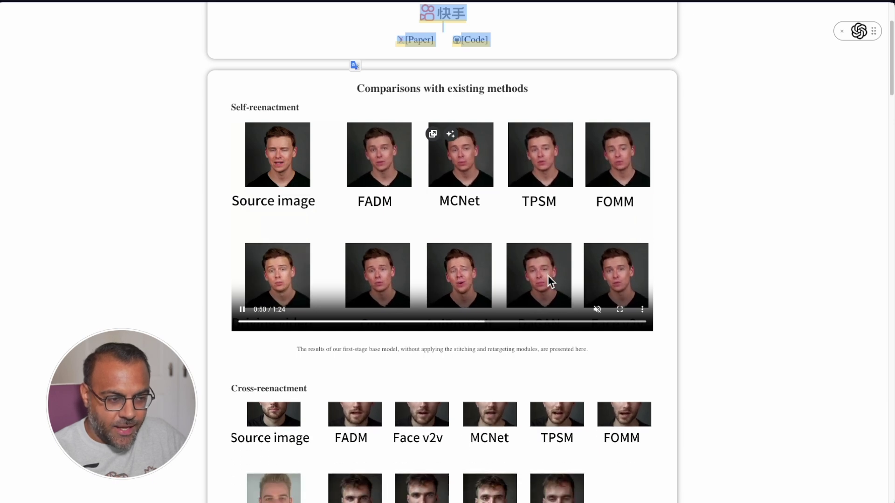
pyautogui.click(416, 321)
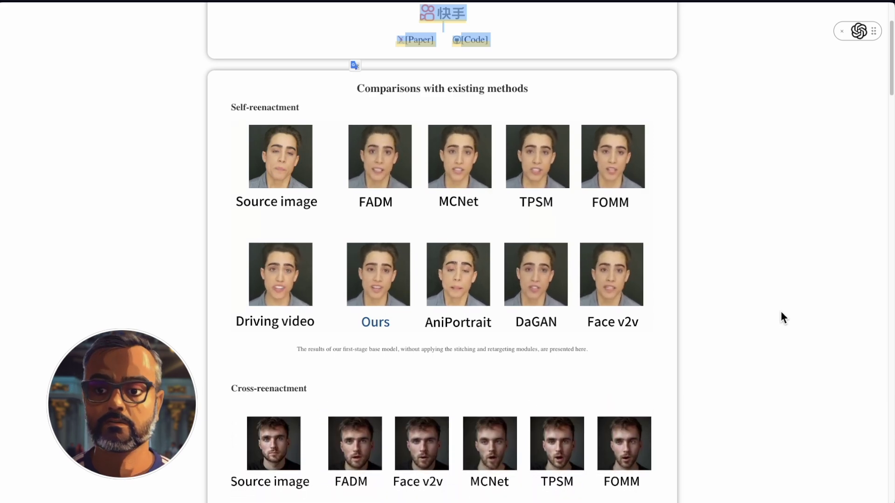
pyautogui.scroll(-7, 703, 391)
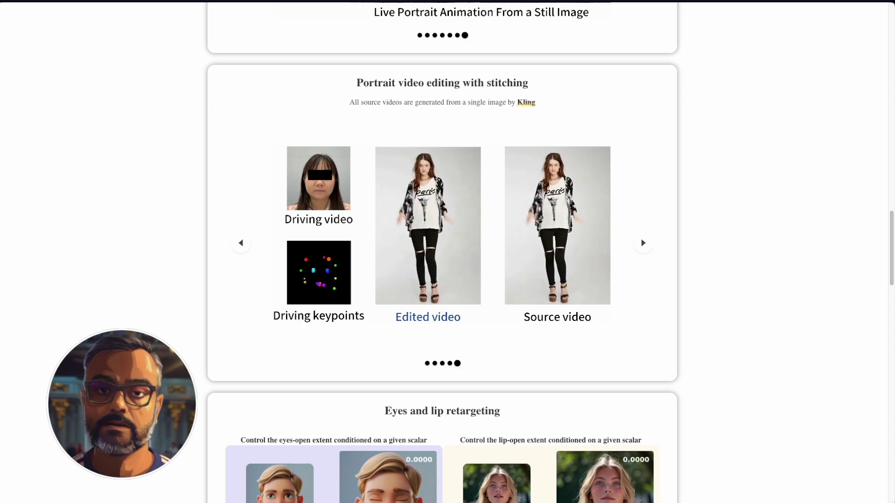
pyautogui.scroll(-10, 694, 176)
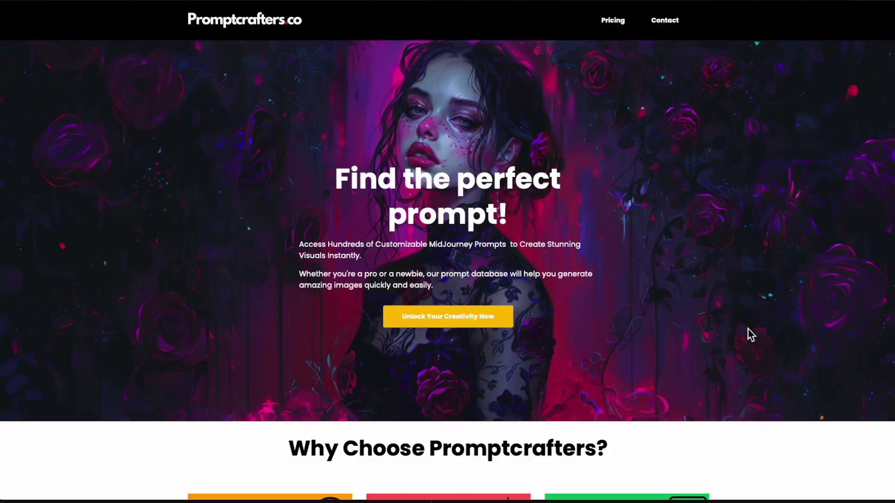
# - Look through the Promptcrafters website's benefits, pricing, and photography and marketing prompt samples
pyautogui.scroll(-10, 762, 317)
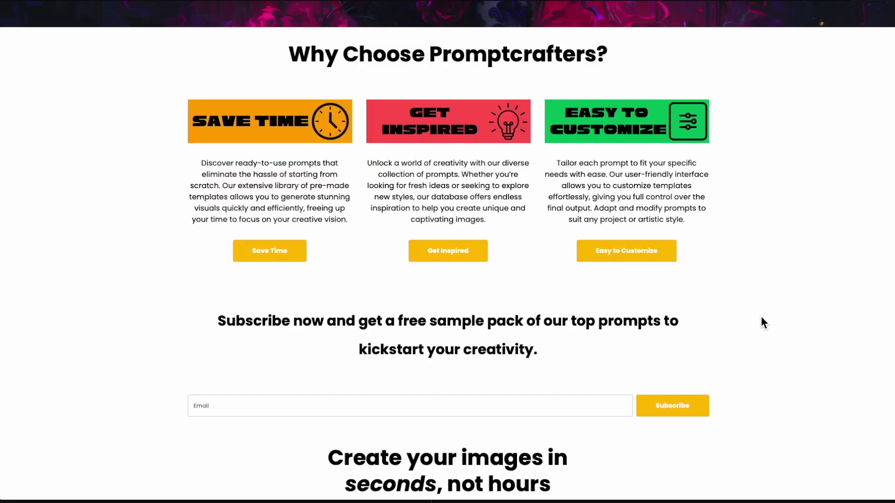
pyautogui.scroll(-10, 760, 318)
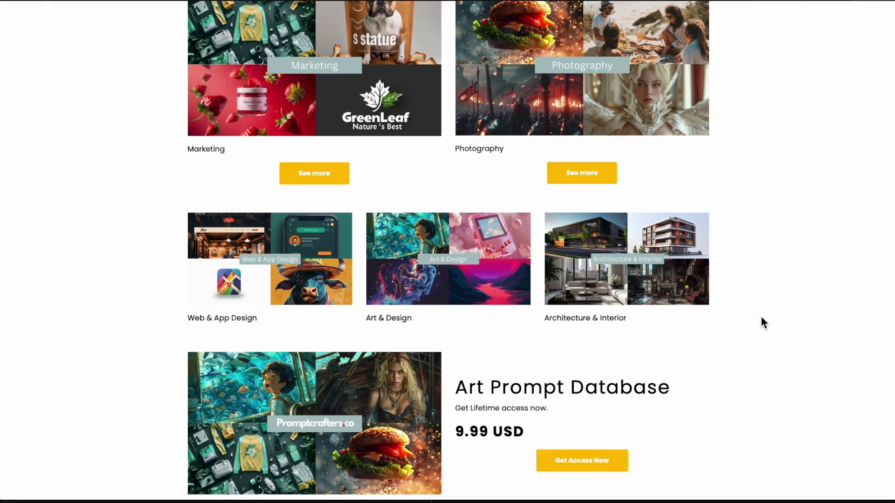
pyautogui.scroll(-10, 762, 323)
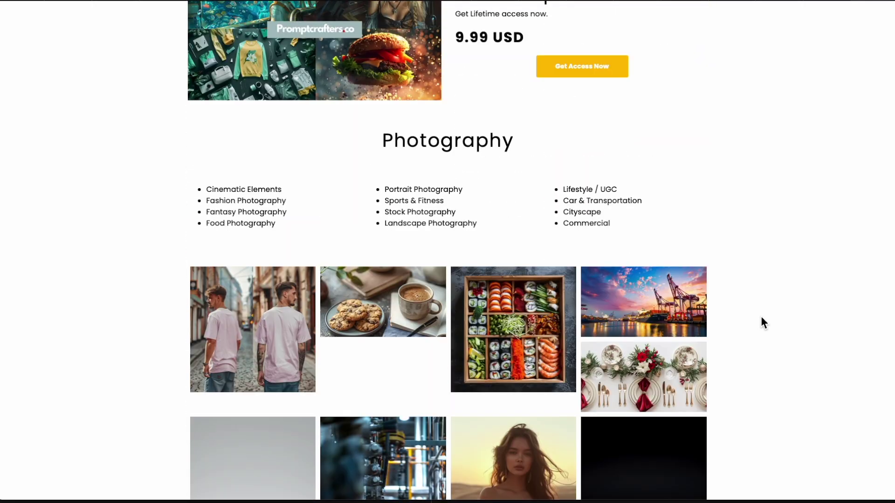
pyautogui.scroll(-10, 761, 318)
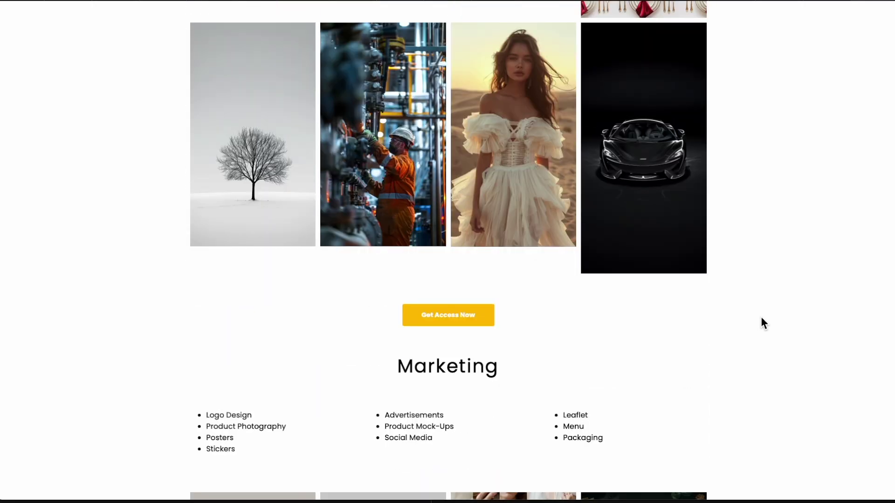
pyautogui.scroll(-10, 763, 323)
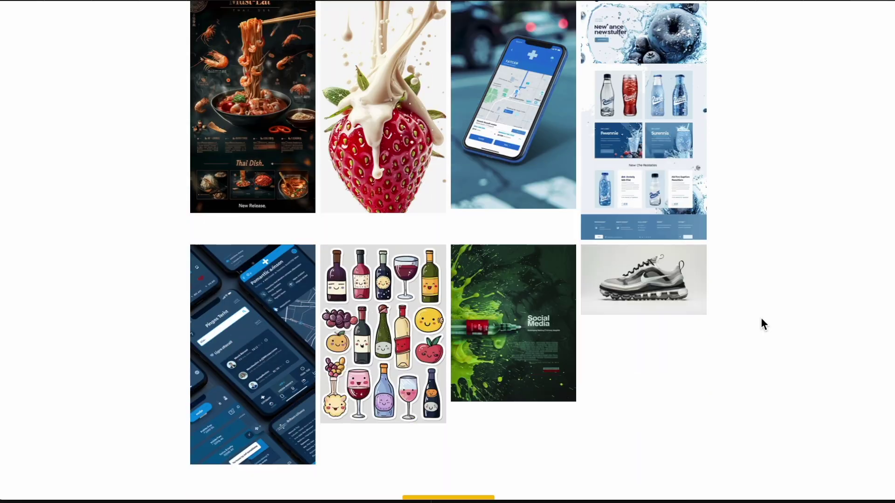
pyautogui.scroll(-3, 760, 323)
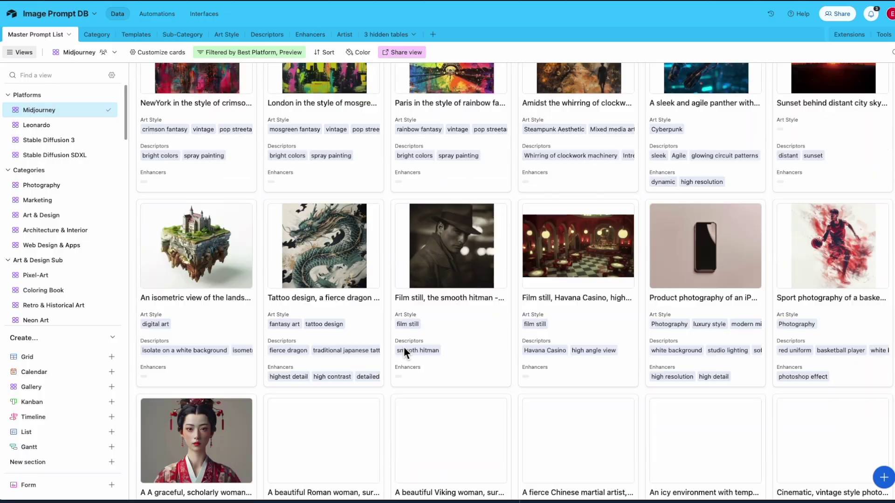
# - Browse the Midjourney and Photography prompt galleries of the Image Prompt DB base in Airtable
pyautogui.scroll(-6, 404, 347)
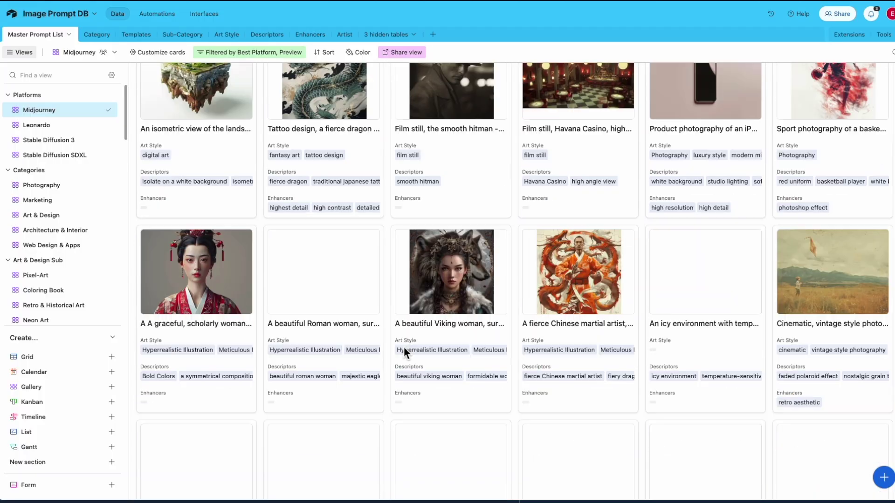
pyautogui.scroll(-15, 404, 347)
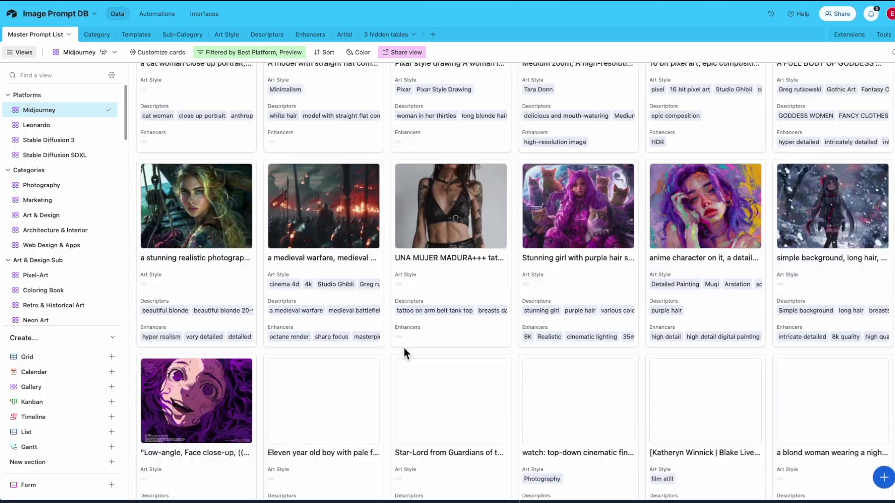
pyautogui.scroll(-8, 404, 348)
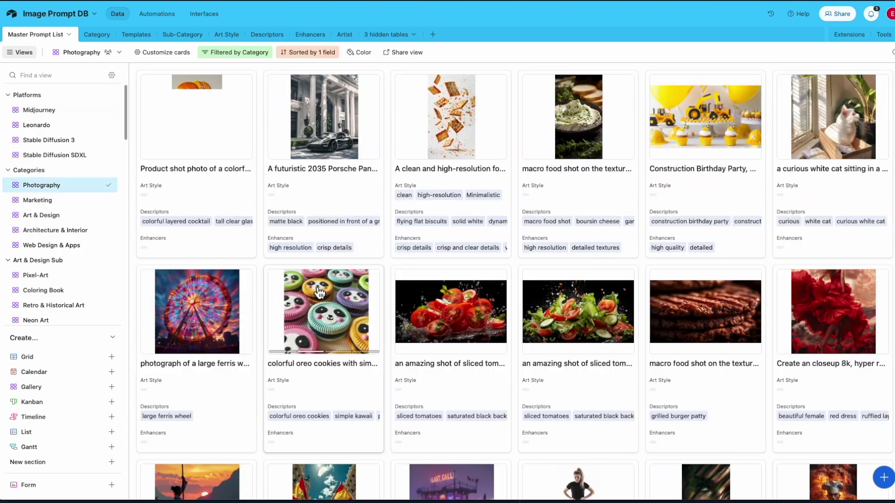
pyautogui.scroll(-7, 623, 417)
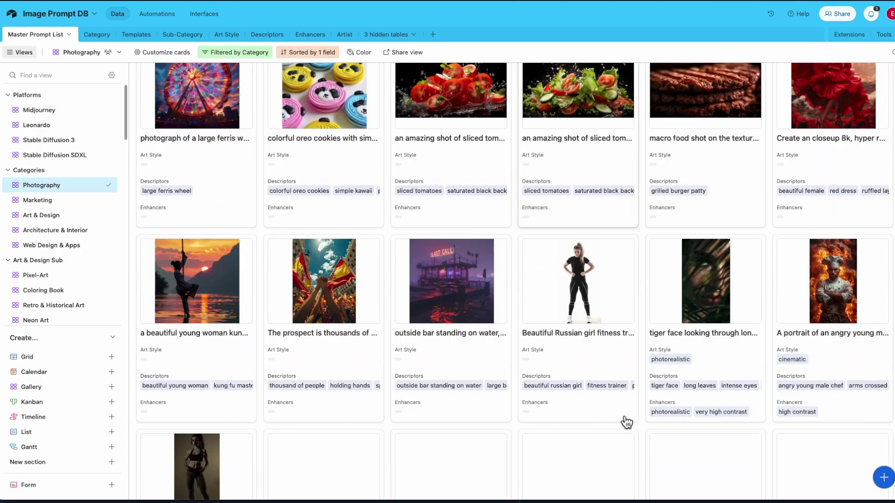
pyautogui.scroll(-5, 621, 413)
pyautogui.scroll(-5, 619, 406)
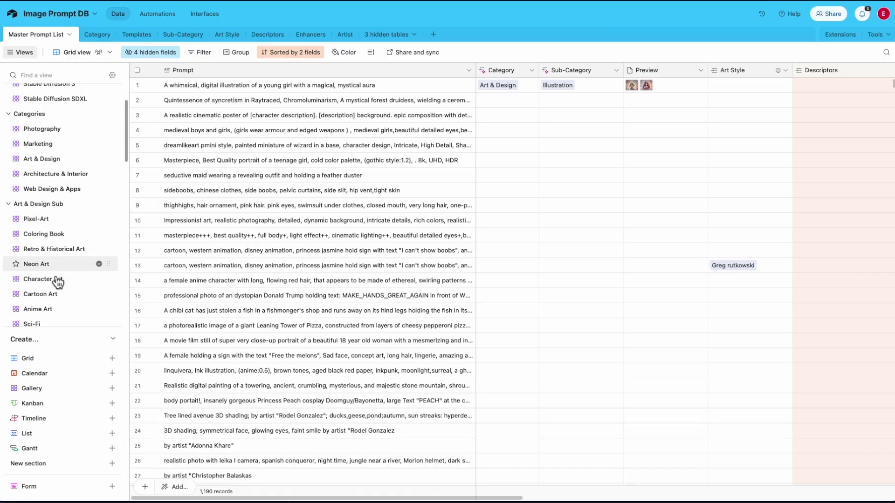
# - Show the Character Art prompts and select the prompt text of the "a man in an anime film" record
pyautogui.click(56, 278)
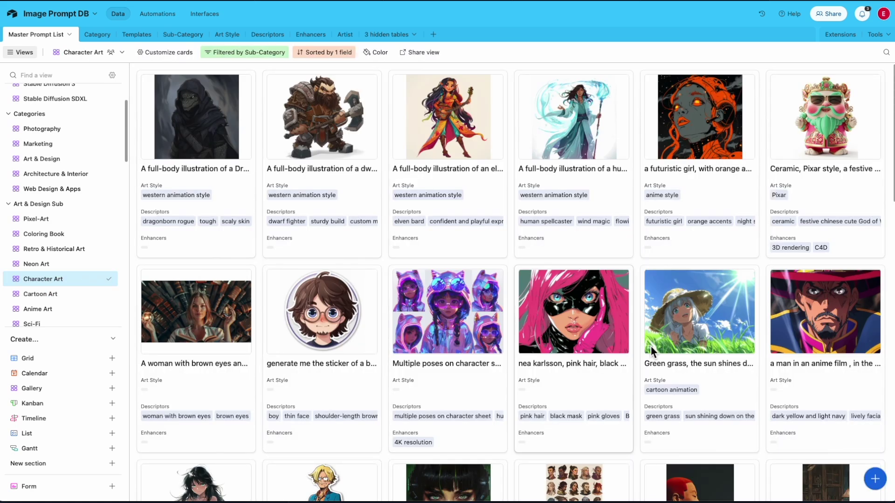
pyautogui.click(815, 363)
pyautogui.moveTo(338, 134); pyautogui.dragTo(206, 85)
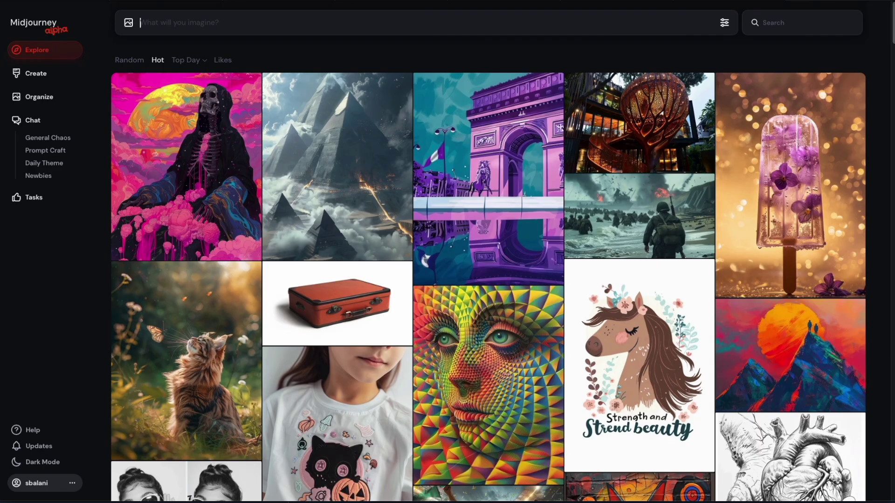
# - Enter the "a man in an anime film" prompt in Midjourney and remove "in the style of dark yellow and light navy"
pyautogui.write('a man in an anime film , in the style of dark yellow and light navy, lively facial expressions, light red and navy, colorful costumes, made of all of the above, shiny eyes, applecore --ar 4:3 --style raw --stylize 250')
pyautogui.moveTo(223, 22); pyautogui.dragTo(361, 23)
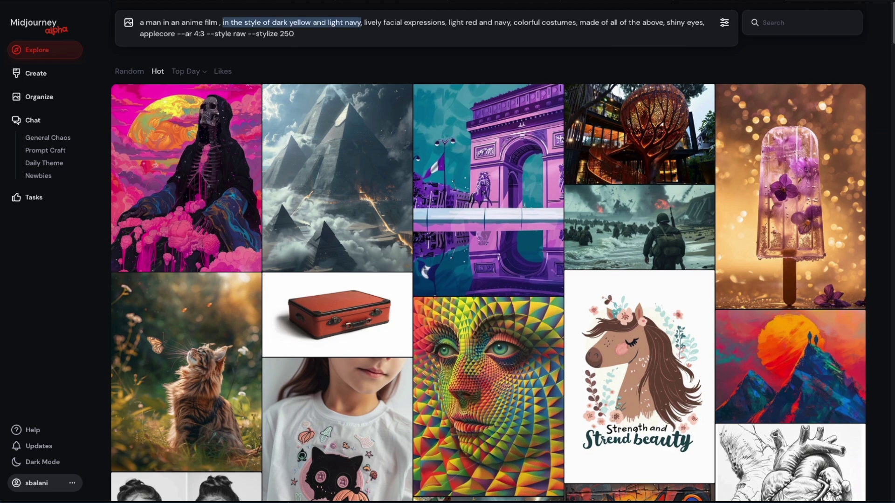
pyautogui.press('BackSpace')
pyautogui.moveTo(399, 40); pyautogui.dragTo(186, 65)
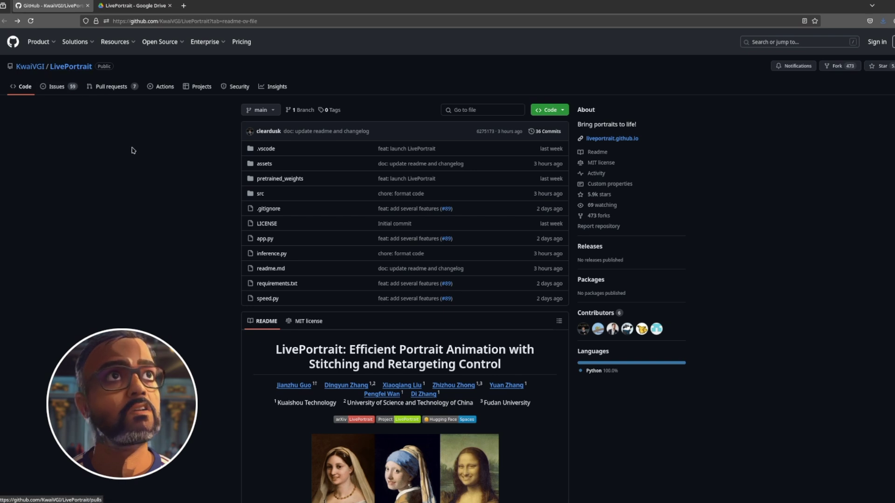
# - Copy the LivePortrait repository's HTTPS address from GitHub and clone it into the Desktop folder with git clone in the terminal
pyautogui.click(550, 110)
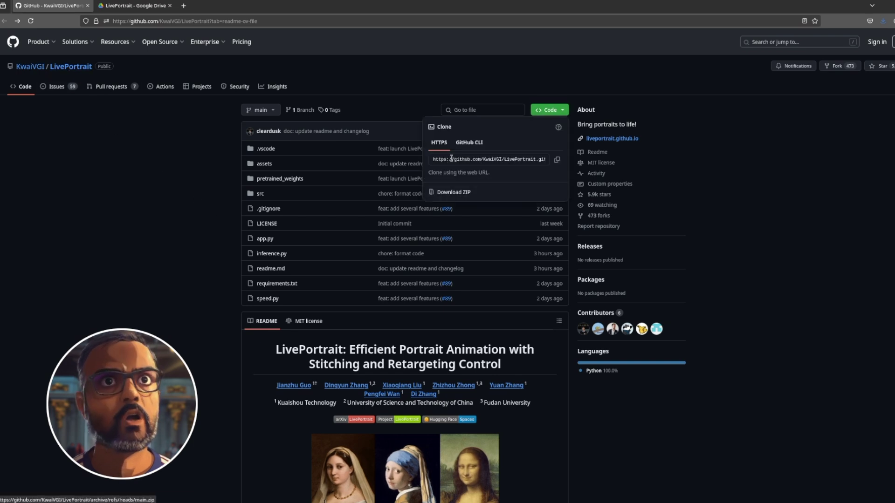
pyautogui.click(557, 160)
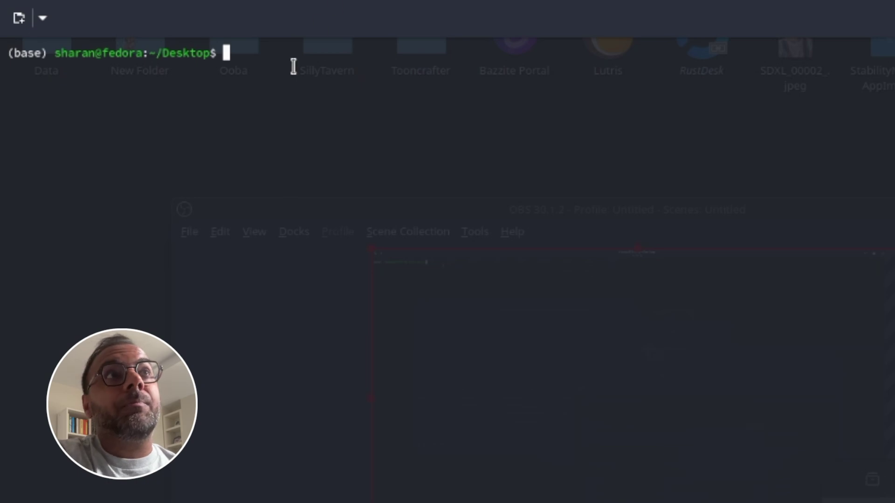
pyautogui.write('git clone')
pyautogui.hotkey('ctrl', 'shift', 'v')
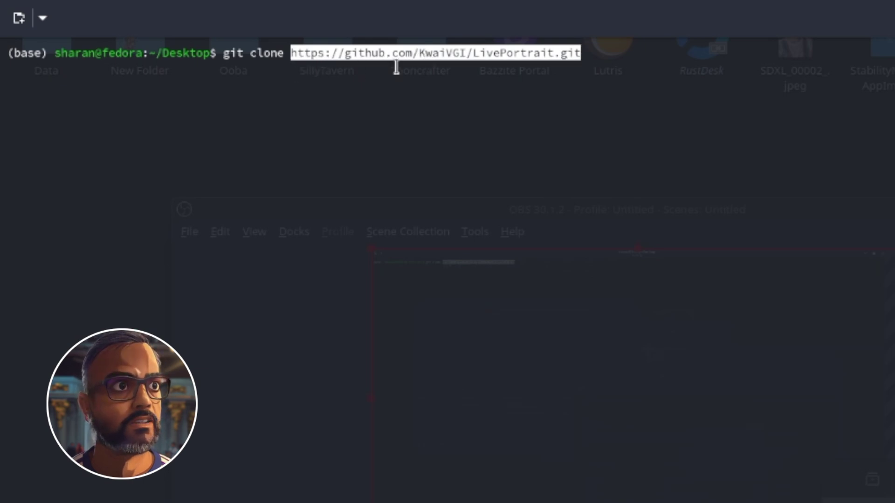
pyautogui.press('Return')
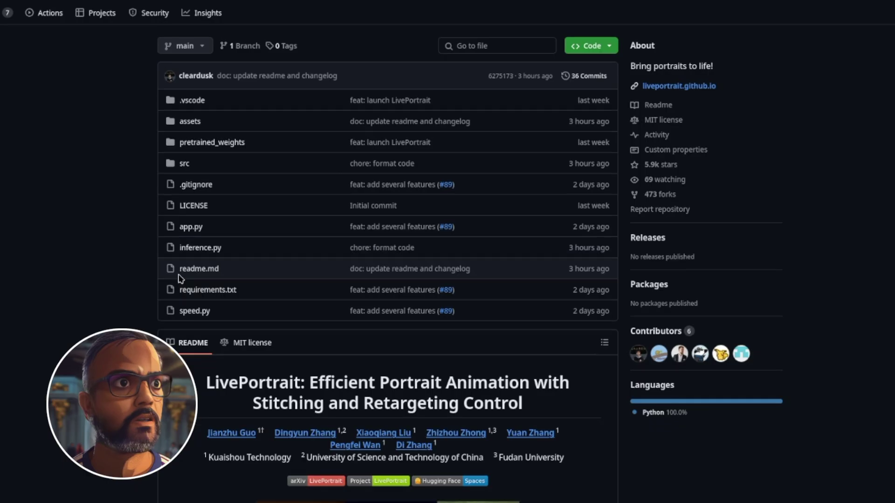
# - Review the setup instructions in the LivePortrait repository's README and the shared LivePortrait folder on Google Drive
pyautogui.scroll(-3, 174, 296)
pyautogui.scroll(4, 173, 284)
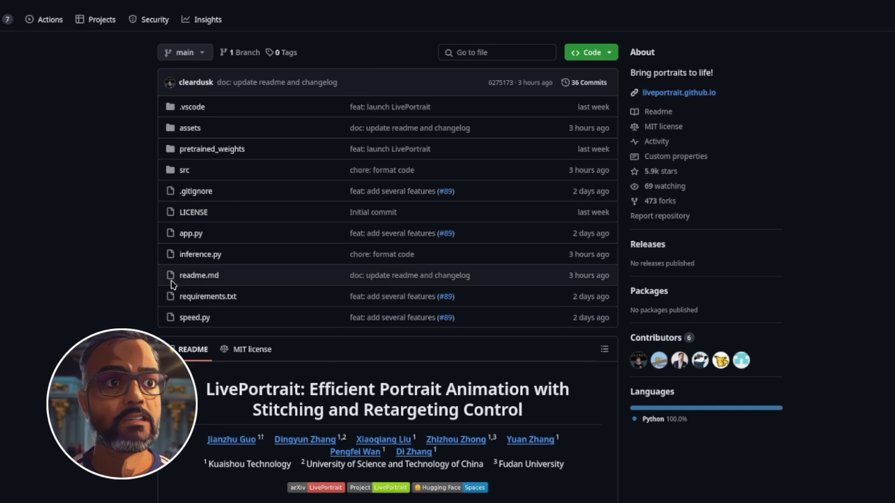
pyautogui.scroll(-15, 173, 284)
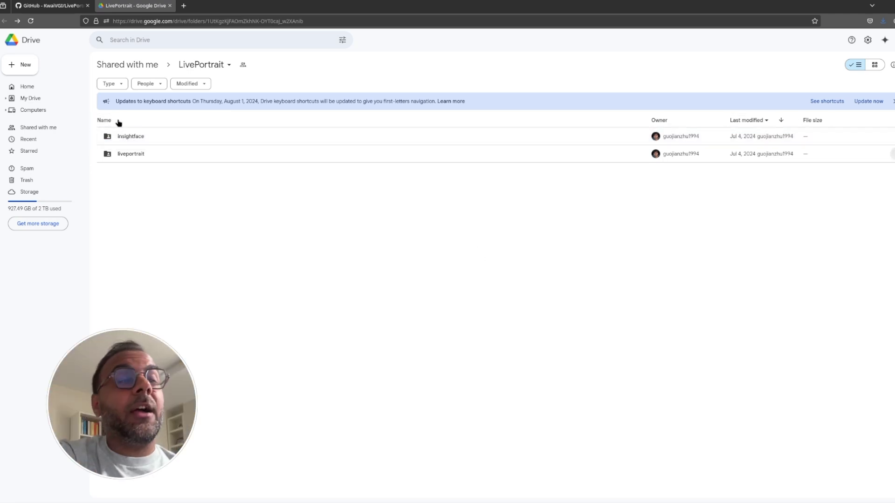
pyautogui.click(67, 6)
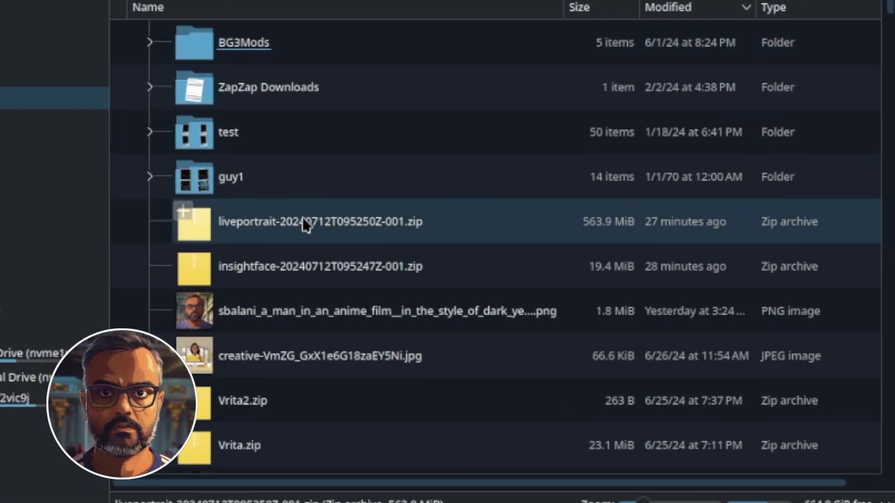
# - Extract the insightface folder from its downloaded zip archive into the cloned LivePortrait project's pretrained_weights folder
pyautogui.click(328, 218)
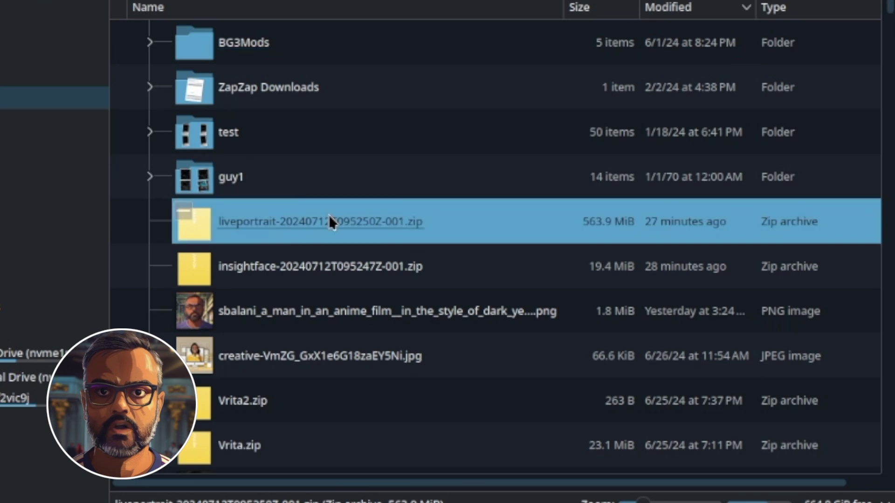
pyautogui.click(312, 263)
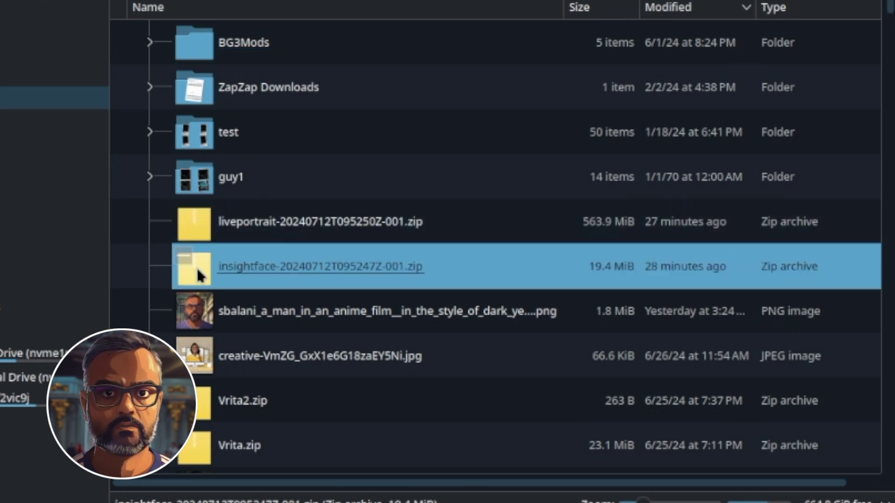
pyautogui.doubleClick(210, 271)
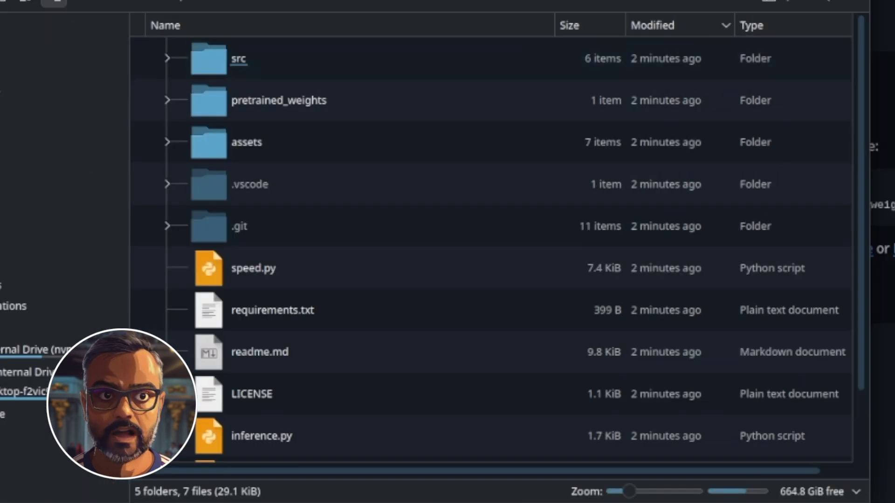
pyautogui.doubleClick(361, 94)
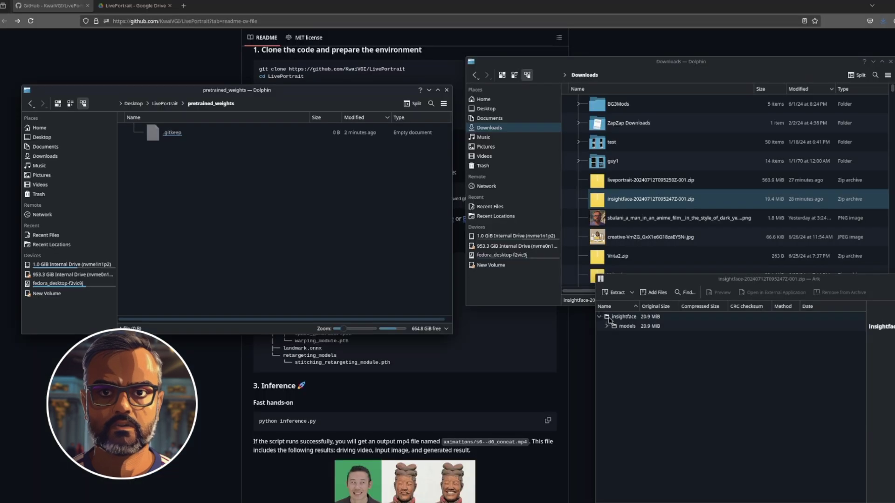
pyautogui.moveTo(623, 316); pyautogui.dragTo(207, 218)
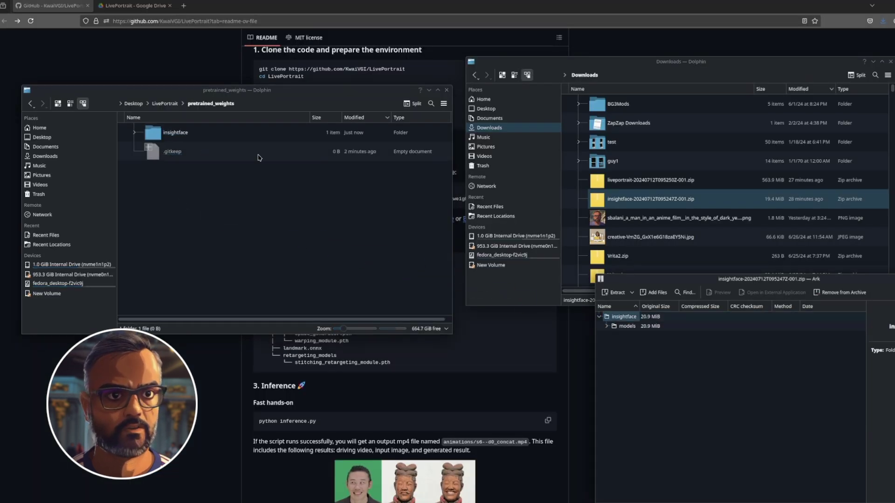
# - Extract the liveportrait folder from its downloaded zip archive into the pretrained_weights folder
pyautogui.doubleClick(643, 180)
pyautogui.moveTo(336, 142); pyautogui.dragTo(598, 151)
pyautogui.moveTo(580, 187); pyautogui.dragTo(171, 200)
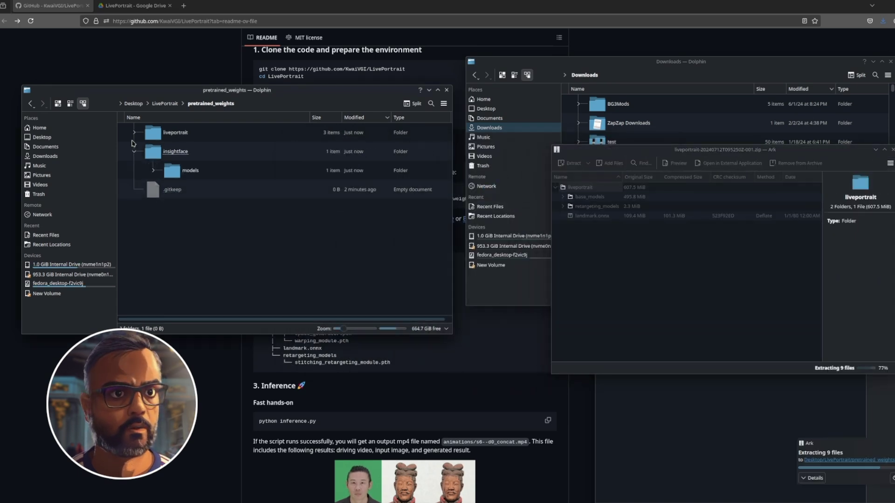
# - Check the contents of the extracted liveportrait and insightface folders inside pretrained_weights
pyautogui.click(133, 133)
pyautogui.click(152, 152)
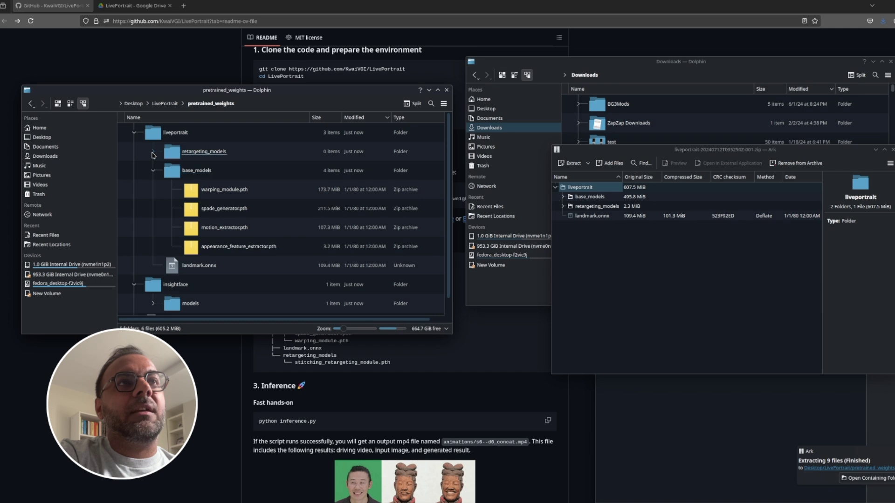
pyautogui.click(153, 151)
pyautogui.click(134, 133)
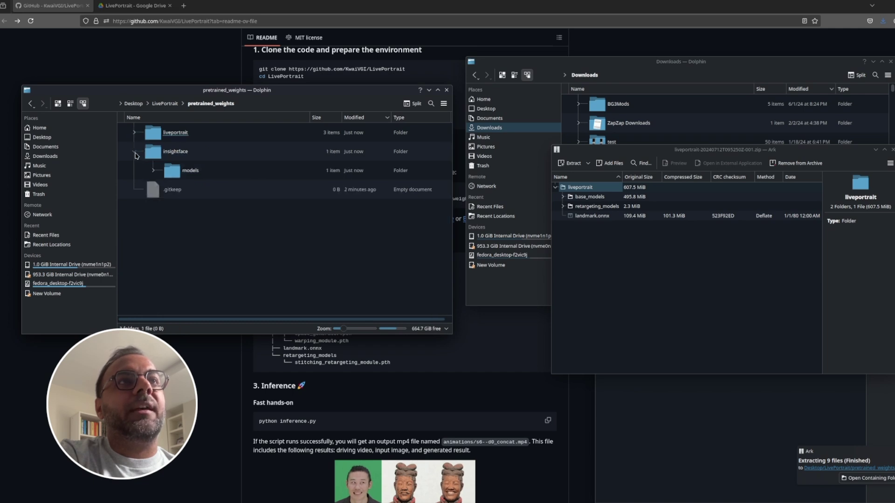
pyautogui.click(134, 152)
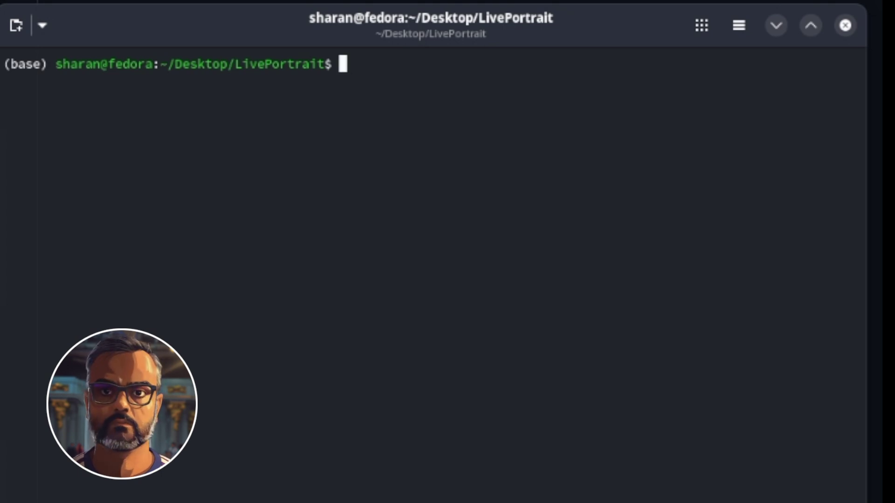
# - Try to run the README's copied conda create, conda activate and pip install commands together in the LivePortrait folder
pyautogui.hotkey('ctrl', 'shift', 'v')
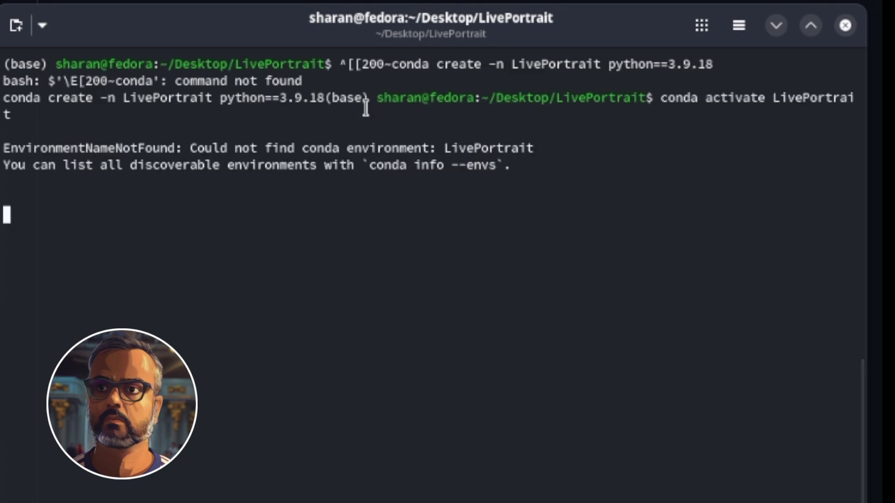
pyautogui.hotkey('ctrl', 'shift', 'v')
pyautogui.press('Return')
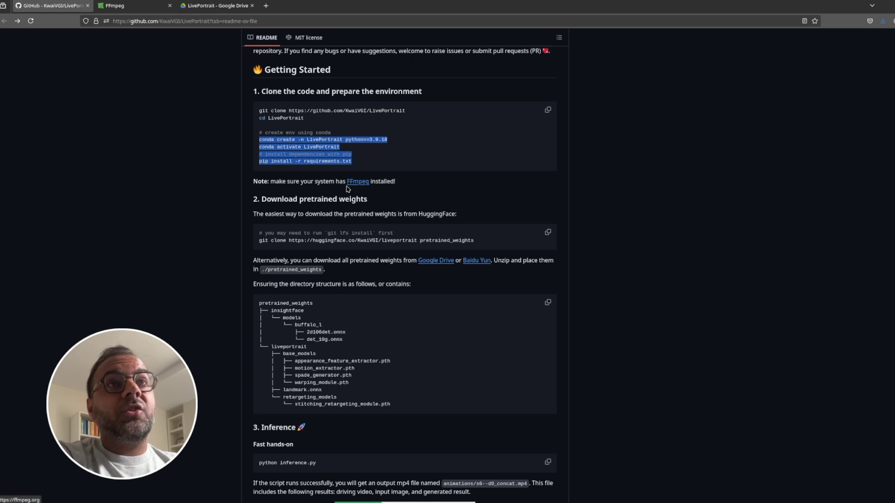
# - Look at the FFmpeg website's download option and check the installed version with ffmpeg -version in the terminal
pyautogui.click(112, 5)
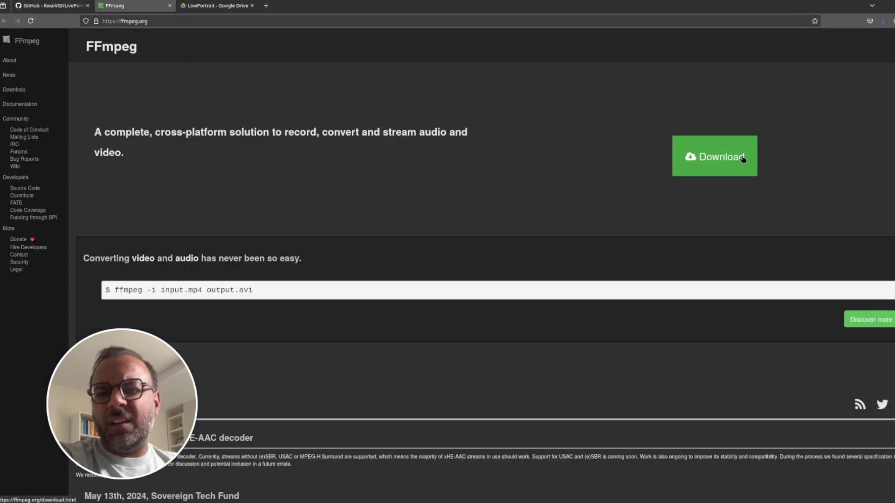
pyautogui.click(52, 6)
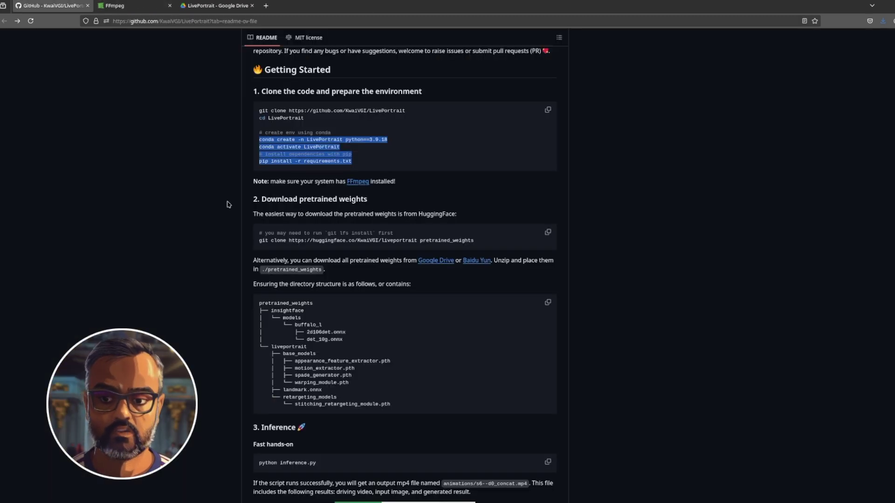
pyautogui.press('super')
pyautogui.write('ter')
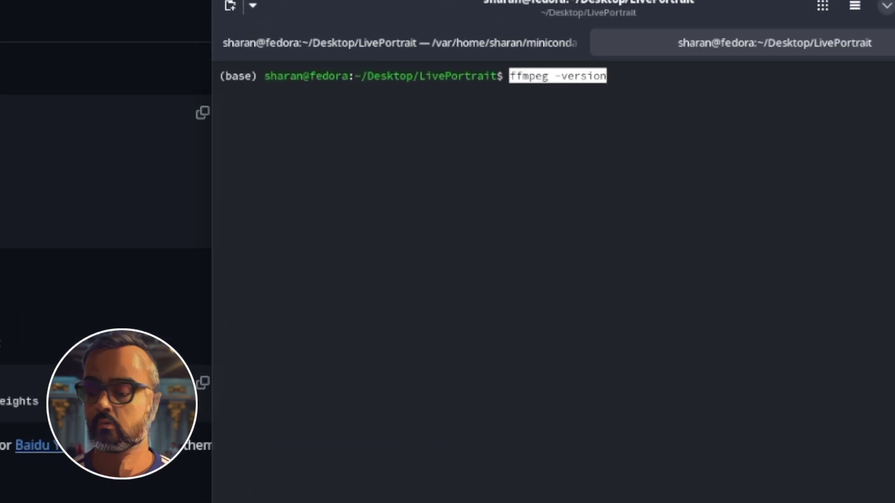
pyautogui.press('Return')
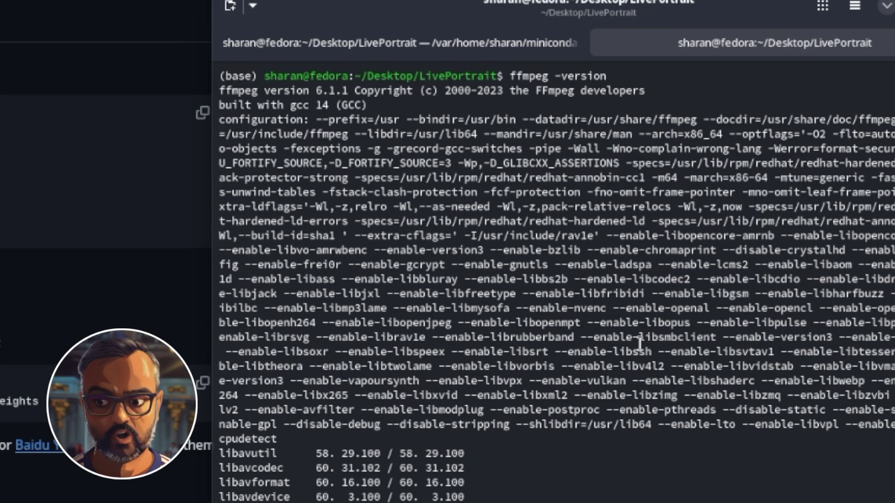
# - Close the FFmpeg terminal session and review the output of the pasted conda and pip install commands
pyautogui.middleClick(639, 40)
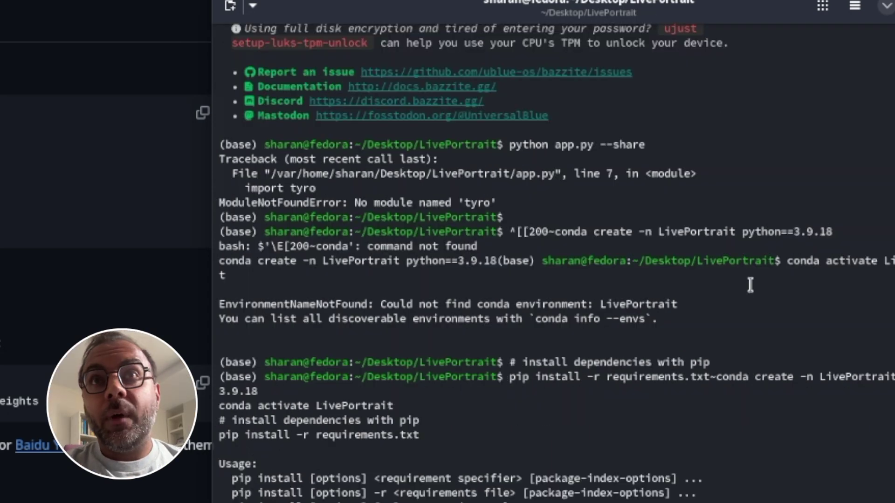
pyautogui.scroll(4, 739, 443)
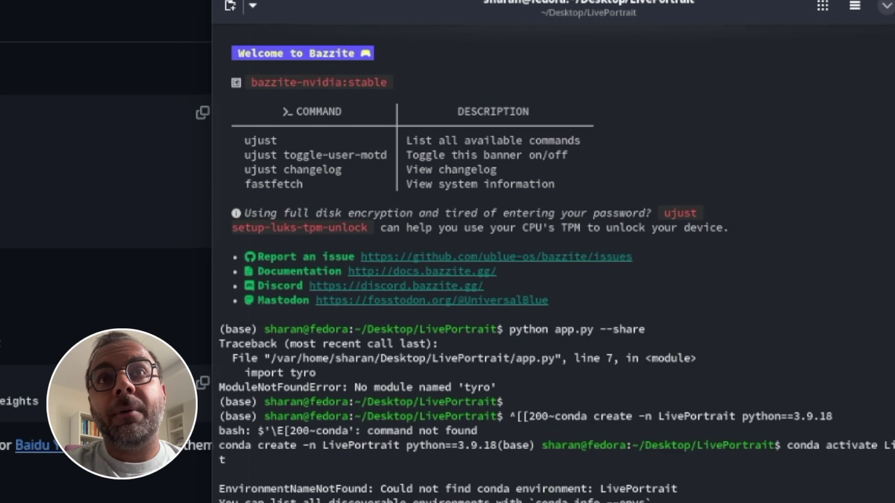
pyautogui.scroll(-4, 553, 263)
pyautogui.scroll(-10, 553, 264)
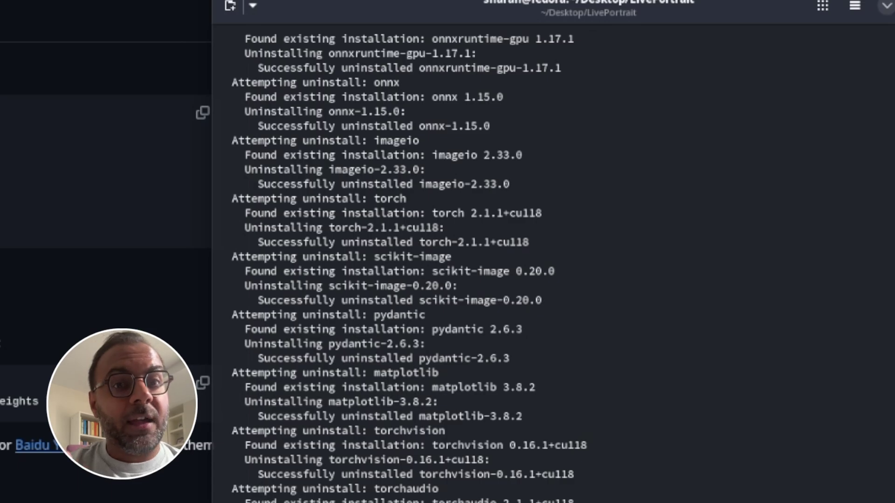
pyautogui.scroll(20, 553, 264)
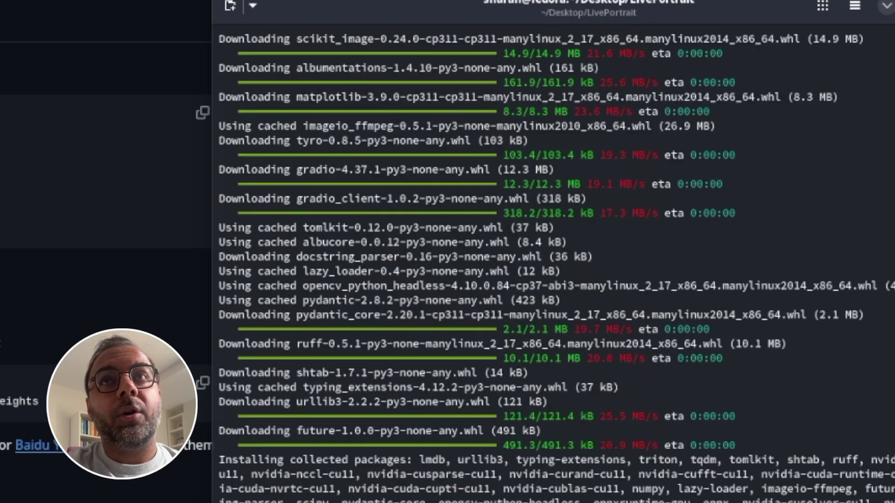
pyautogui.scroll(20, 541, 438)
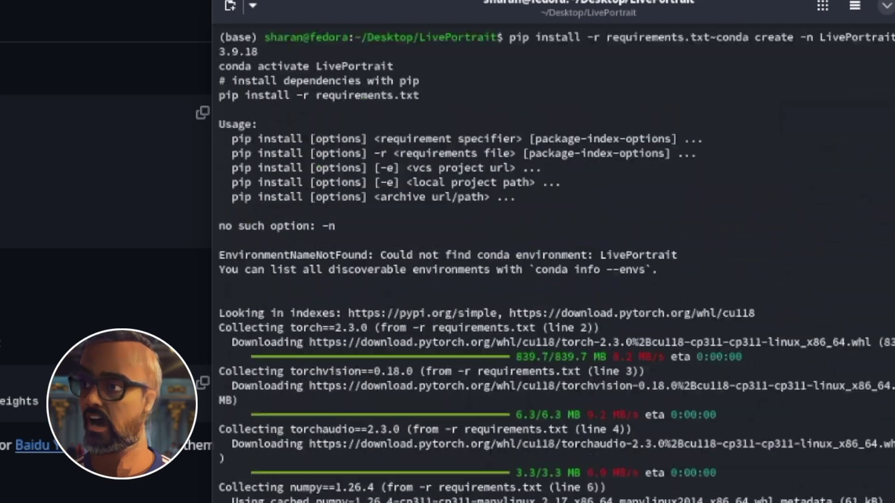
pyautogui.scroll(-7, 542, 438)
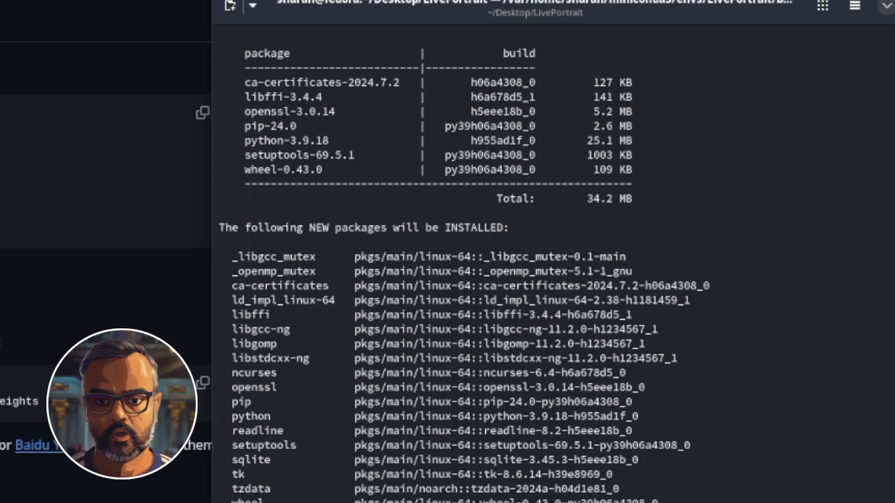
# - Confirm the package installation for the LivePortrait conda environment and activate that environment
pyautogui.write('y')
pyautogui.press('Return')
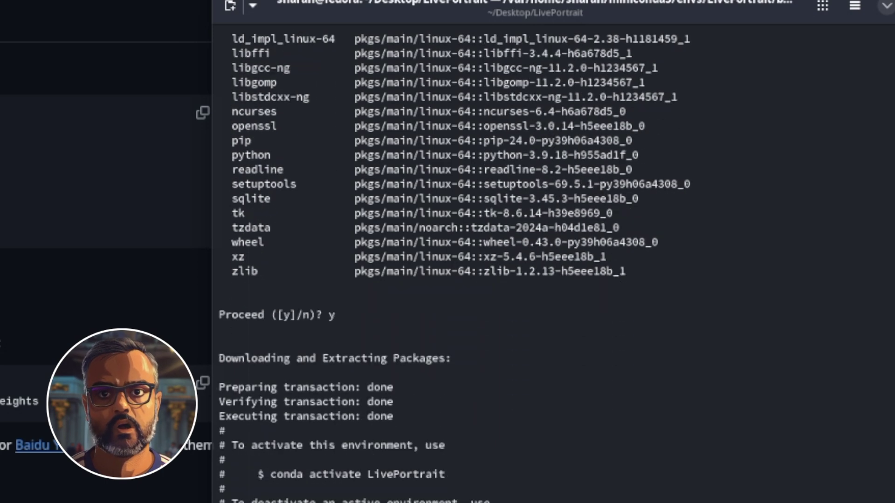
pyautogui.write('conda activate LivePortrait')
pyautogui.press('Return')
# - Install the project's dependencies from requirements.txt with pip in the LivePortrait environment
pyautogui.write('pip install -r requirements.txt')
pyautogui.press('Return')
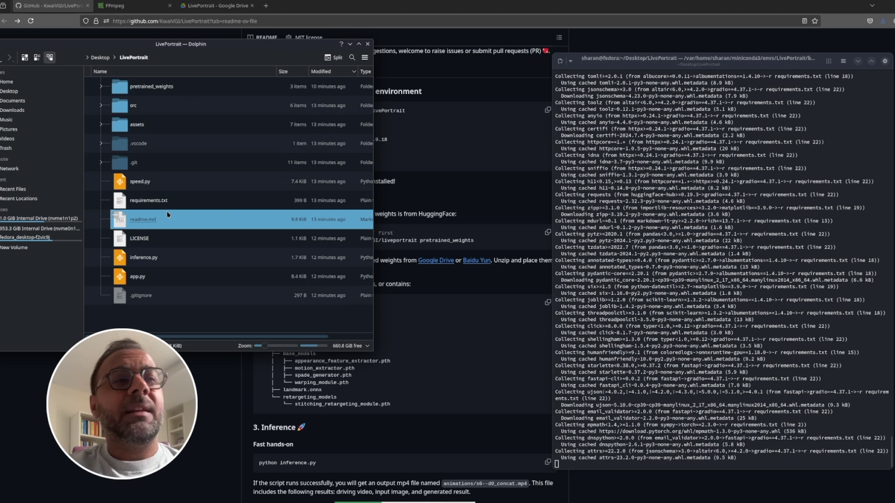
# - Create a text file named MY_README.txt in the LivePortrait folder and open it for editing
pyautogui.rightClick(137, 309)
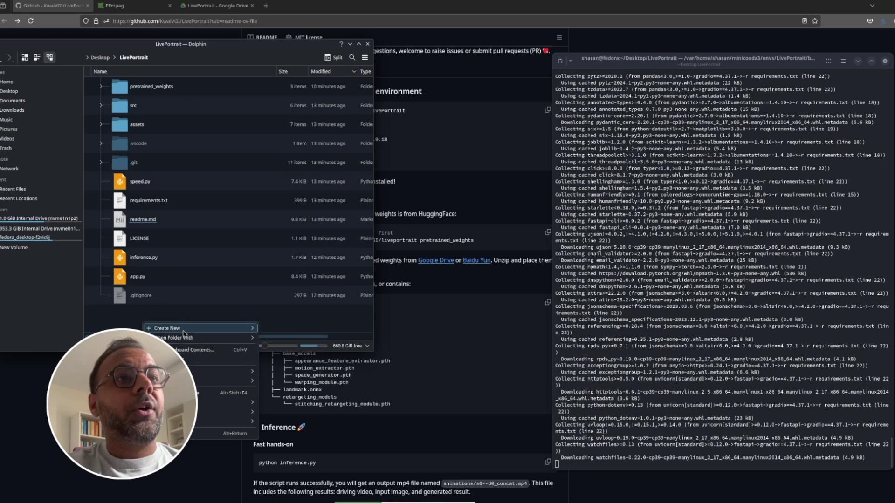
pyautogui.moveTo(187, 330)
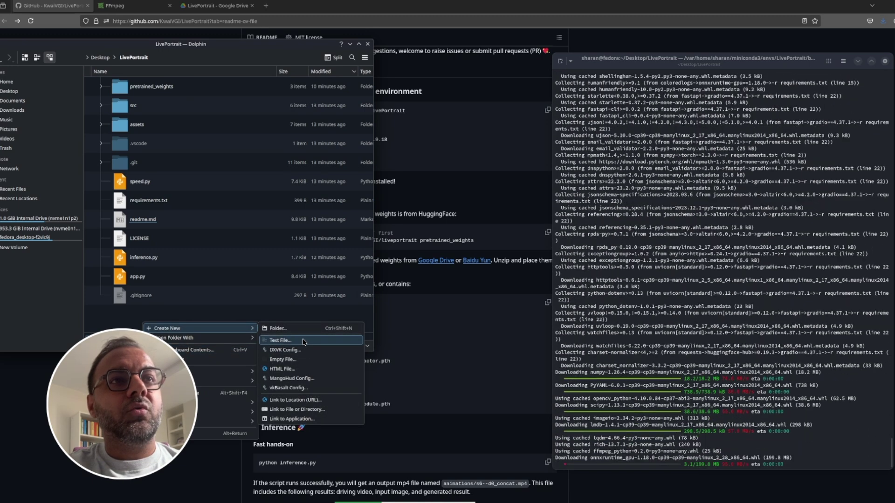
pyautogui.click(303, 340)
pyautogui.write('My')
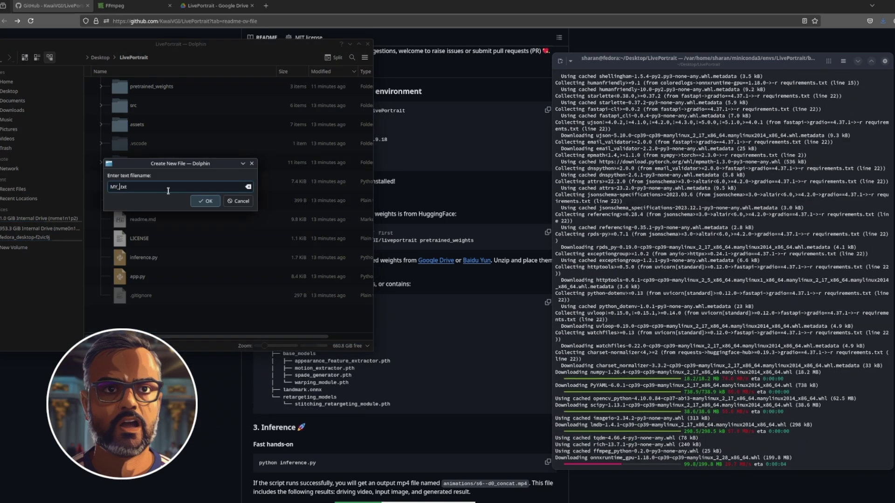
pyautogui.write('_README')
pyautogui.press('Return')
pyautogui.press('Return')
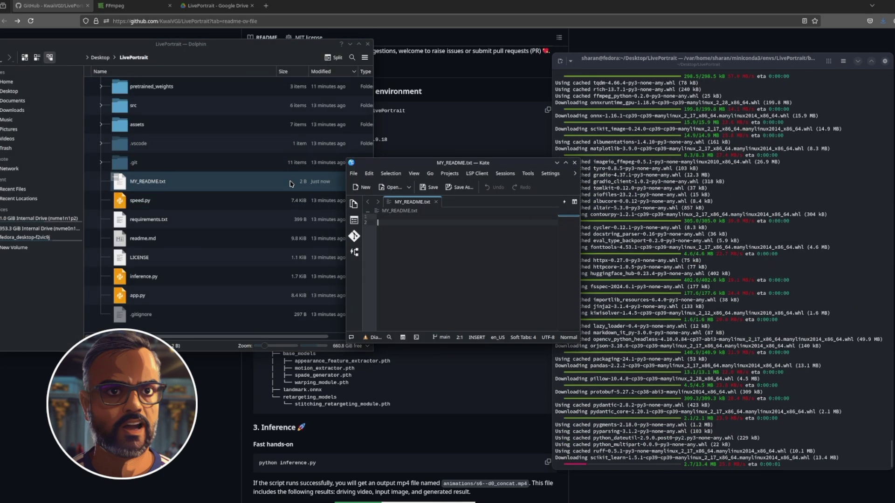
# - Add the line "conda activate LivePortrait" to MY_README.txt, then save and close the file
pyautogui.write('conda activate LivePortrait')
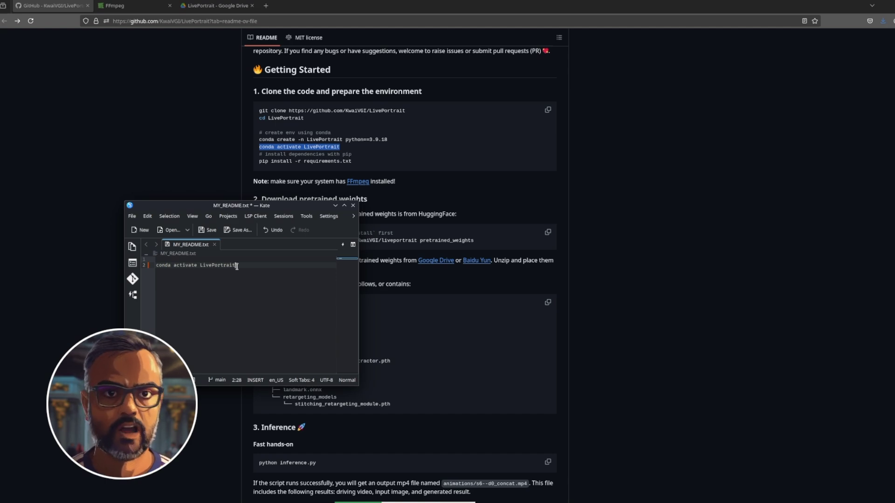
pyautogui.hotkey('ctrl', 's')
pyautogui.click(352, 205)
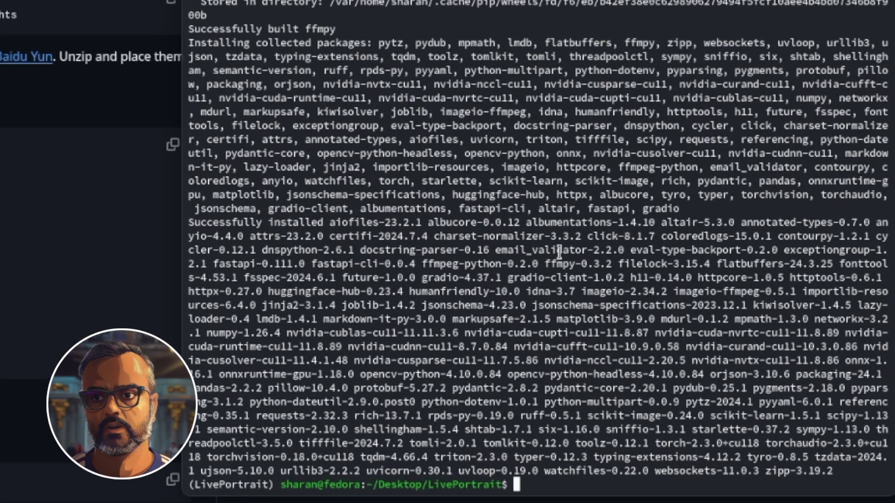
# - Launch the LivePortrait Gradio demo from the terminal with python app.py --share
pyautogui.write('python ap')
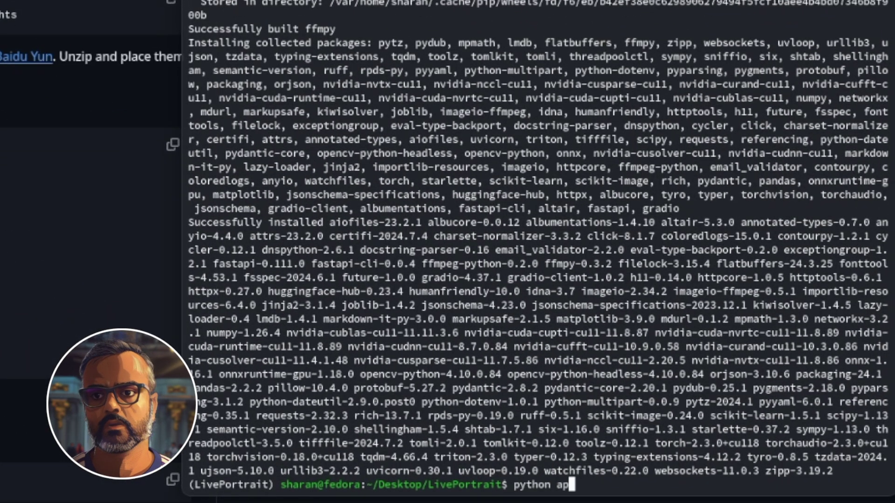
pyautogui.write('p.py --share')
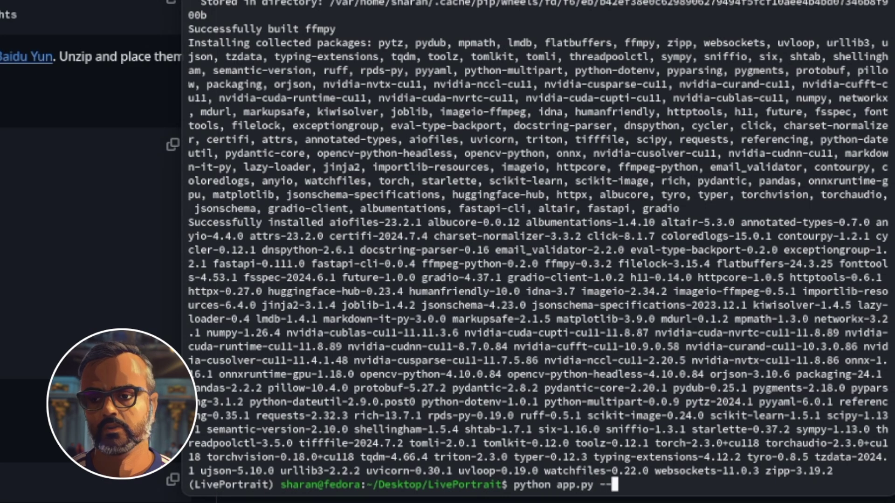
pyautogui.scroll(-15, 147, 37)
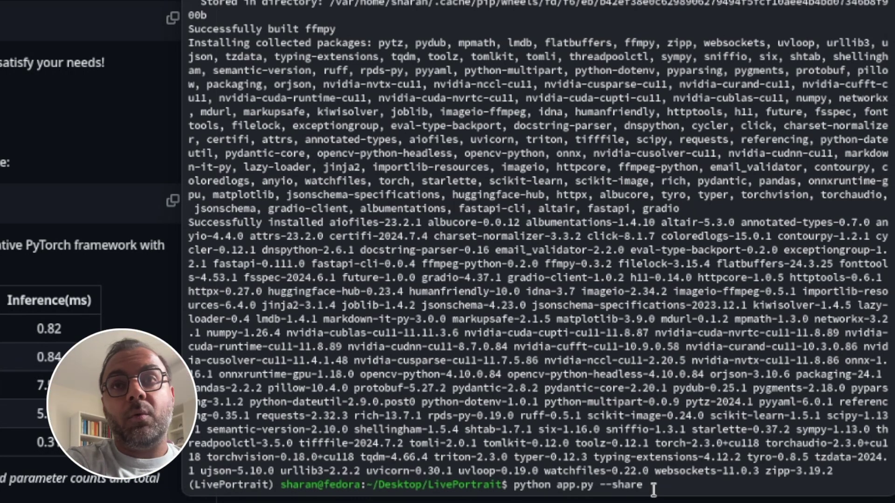
pyautogui.press('Return')
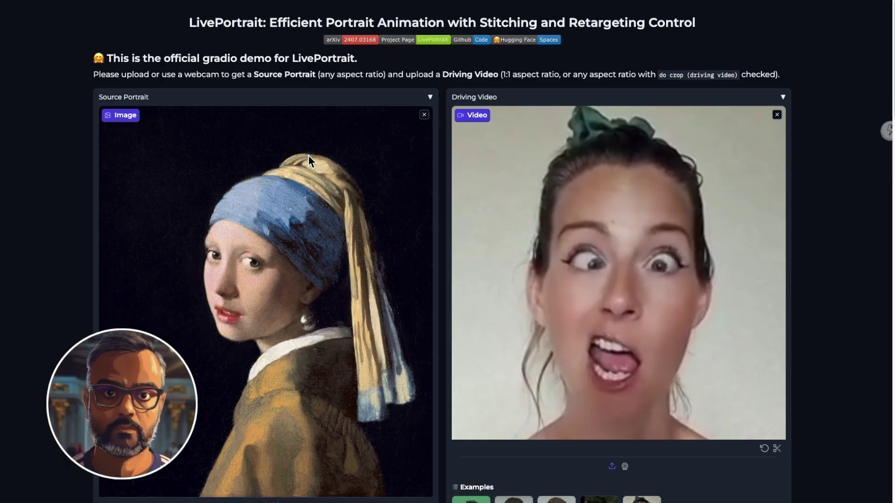
# - Examine the demo page's source portrait, example images and animation options, and pause the driving video
pyautogui.scroll(-7, 329, 148)
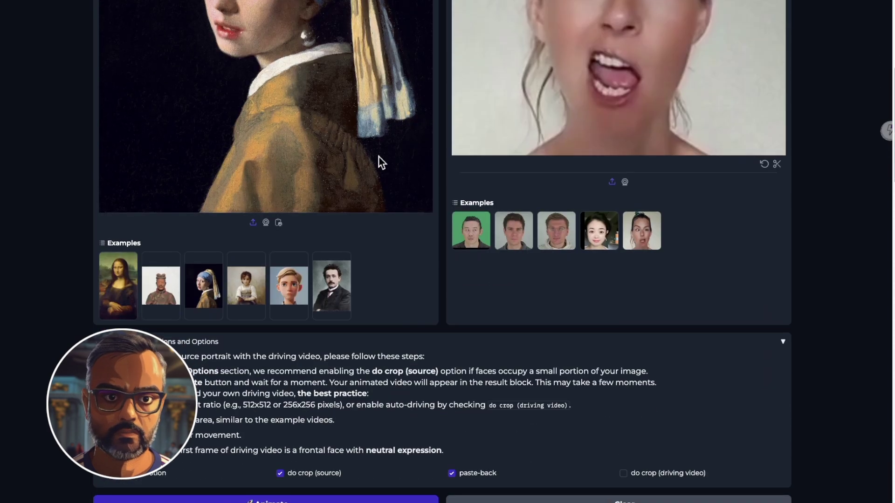
pyautogui.scroll(7, 289, 207)
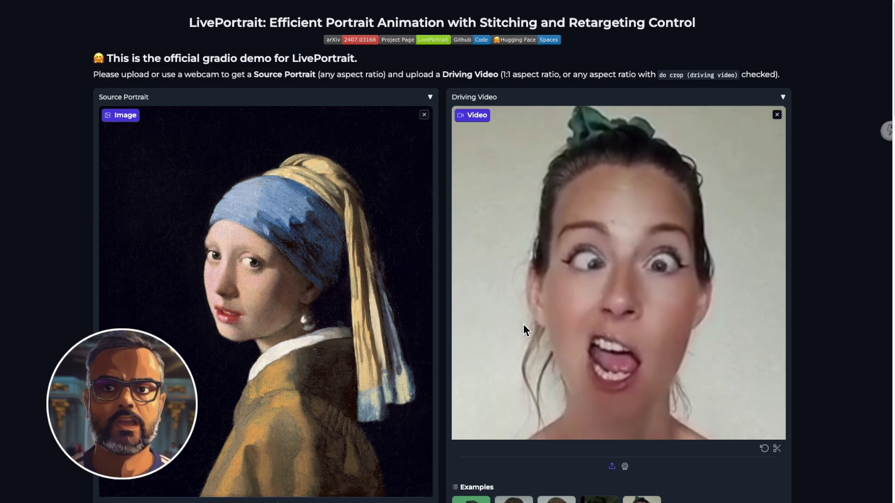
pyautogui.scroll(-1, 573, 205)
pyautogui.scroll(1, 590, 189)
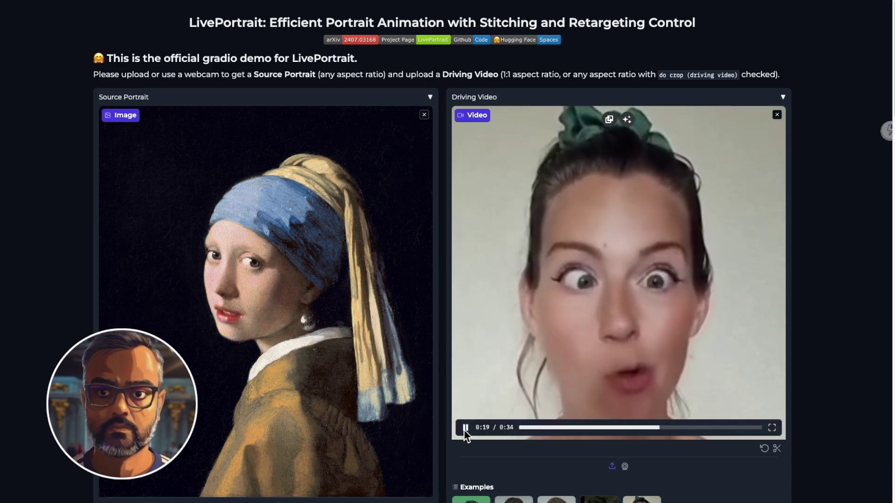
pyautogui.click(464, 428)
# - Play and pause the animated video to compare the driving face with the animated portrait
pyautogui.scroll(-12, 468, 435)
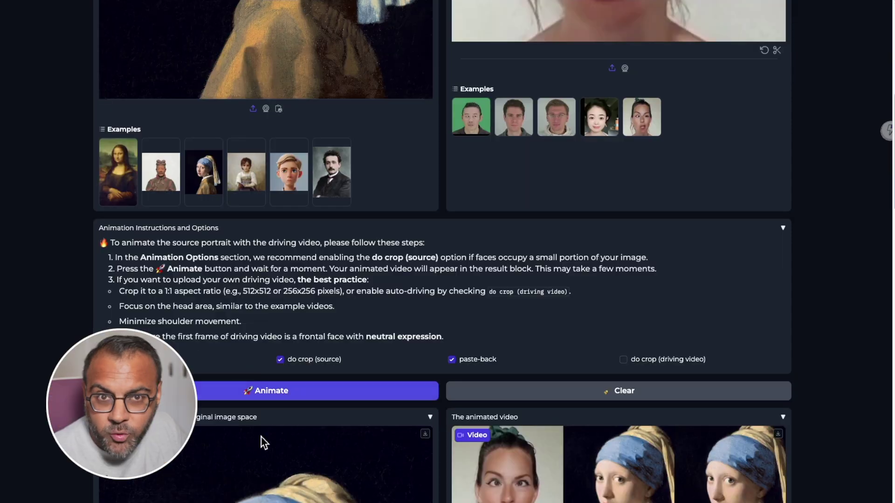
pyautogui.scroll(-2, 658, 322)
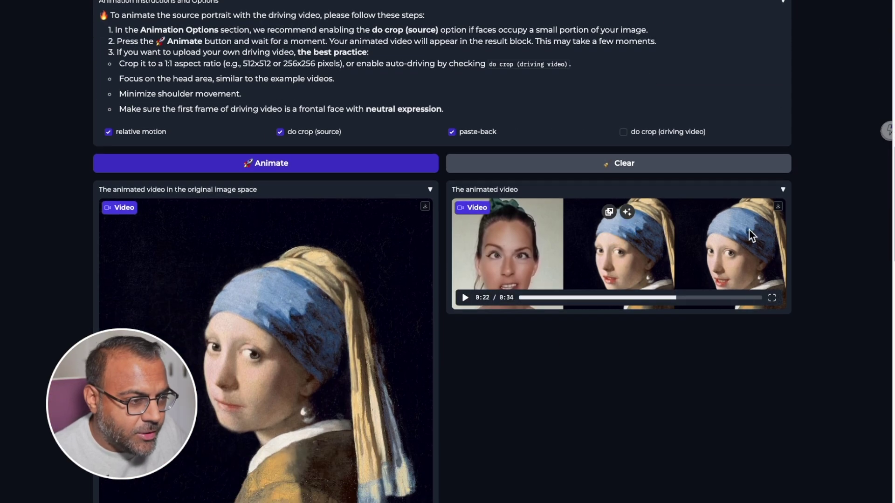
pyautogui.click(695, 292)
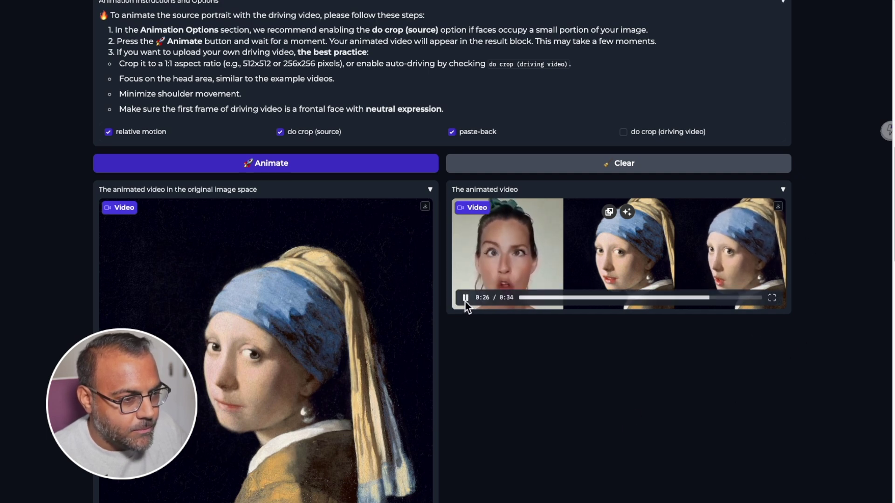
pyautogui.click(465, 301)
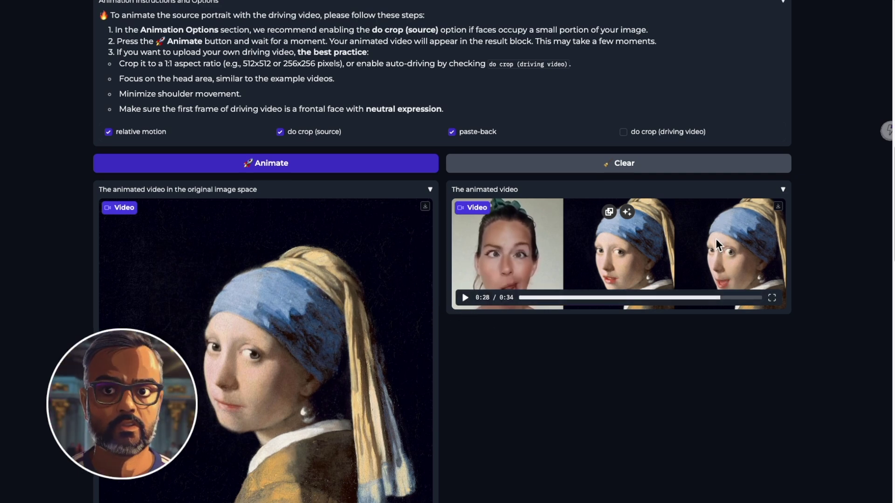
pyautogui.click(465, 298)
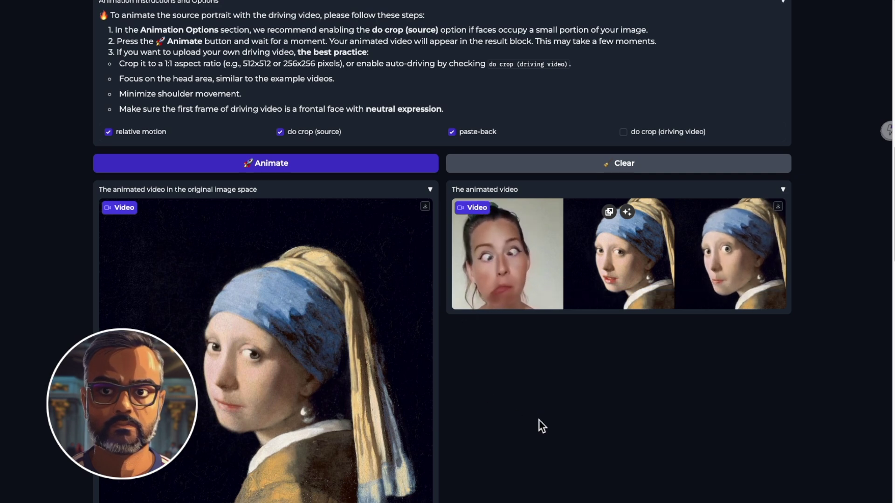
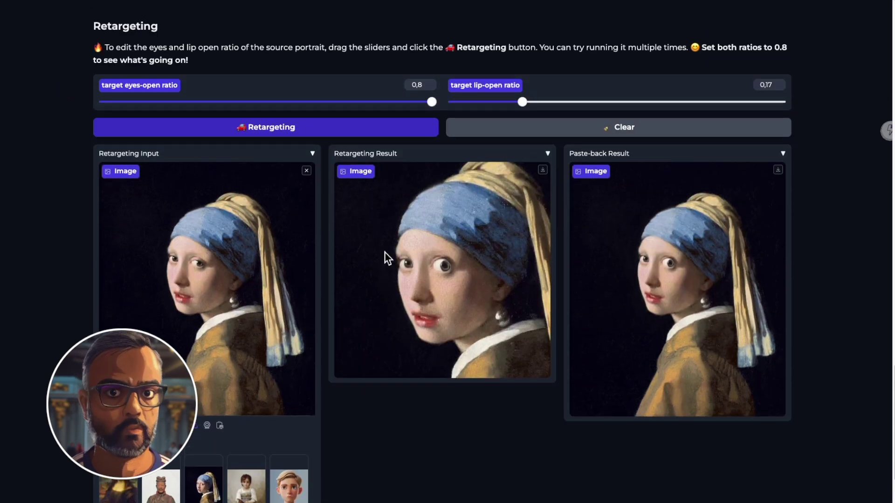
# - Set both the target eyes-open ratio and the target lip-open ratio to 0.8 and run Retargeting on the portrait
pyautogui.scroll(2, 322, 260)
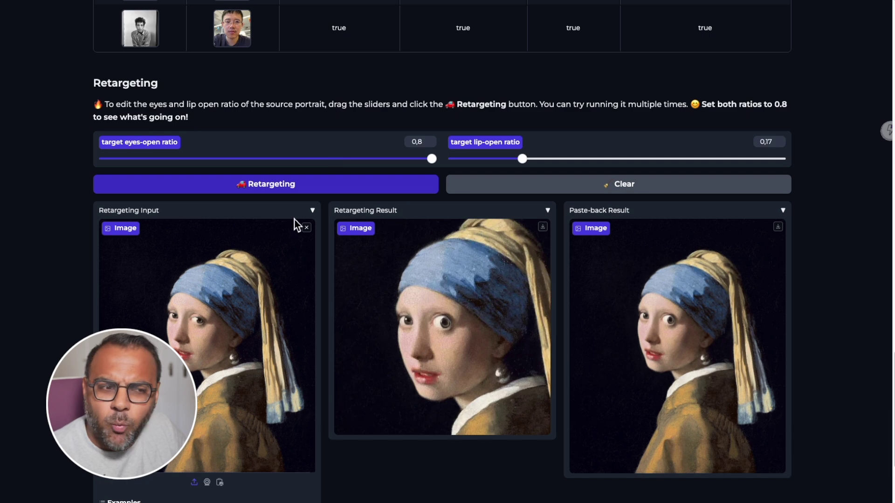
pyautogui.moveTo(437, 160); pyautogui.dragTo(336, 154)
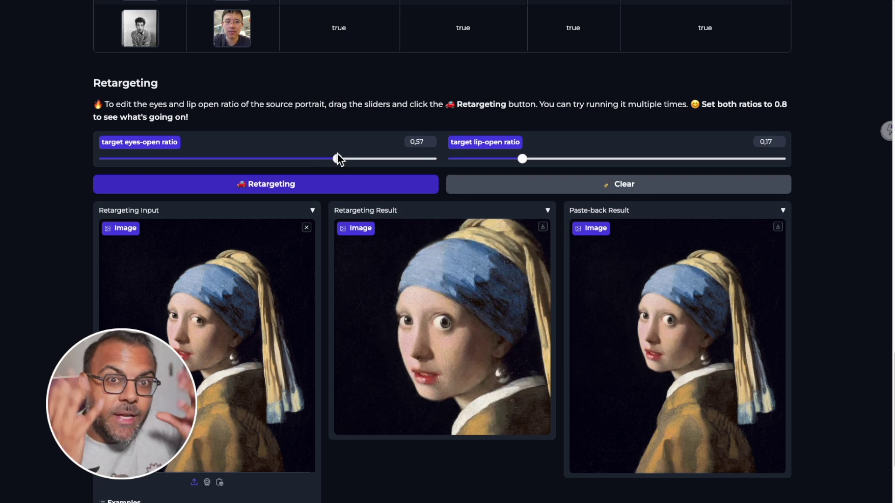
pyautogui.moveTo(337, 157); pyautogui.dragTo(459, 166)
pyautogui.moveTo(521, 161); pyautogui.dragTo(829, 160)
pyautogui.click(315, 186)
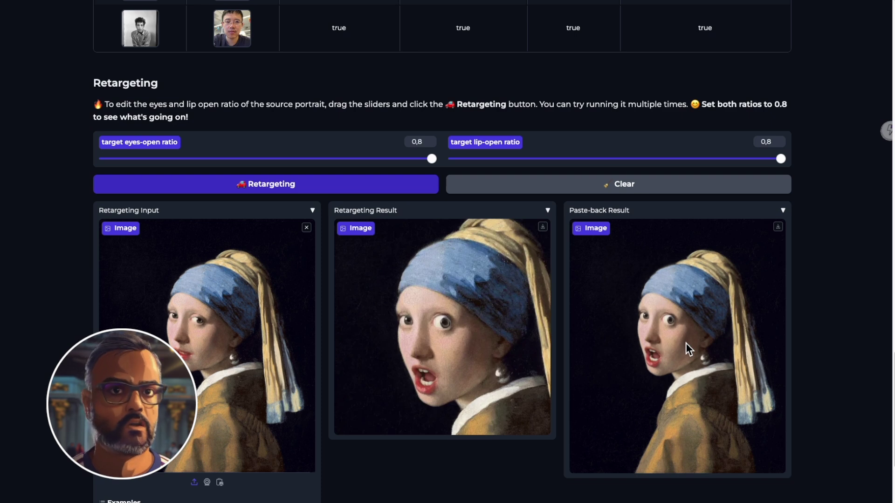
# - Set the target eyes-open ratio to 0.34 and the lip-open ratio to 0.43, running Retargeting after each change
pyautogui.moveTo(431, 158); pyautogui.dragTo(240, 192)
pyautogui.click(239, 192)
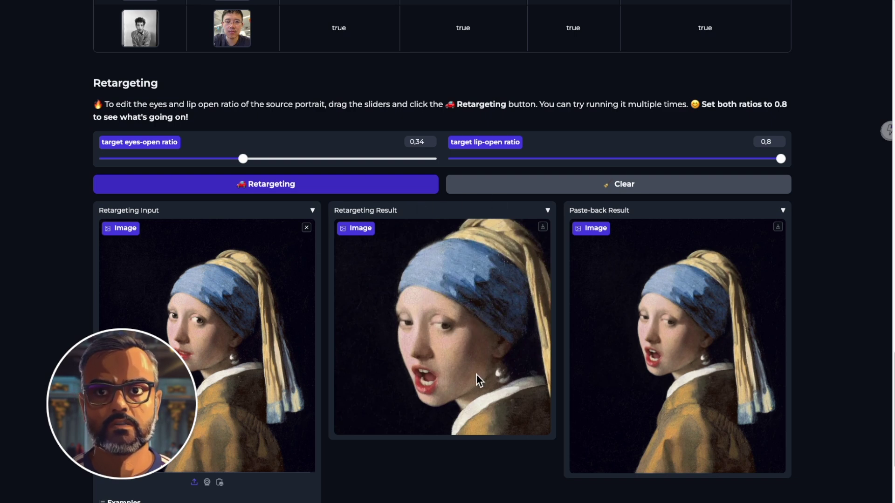
pyautogui.moveTo(717, 160); pyautogui.dragTo(628, 159)
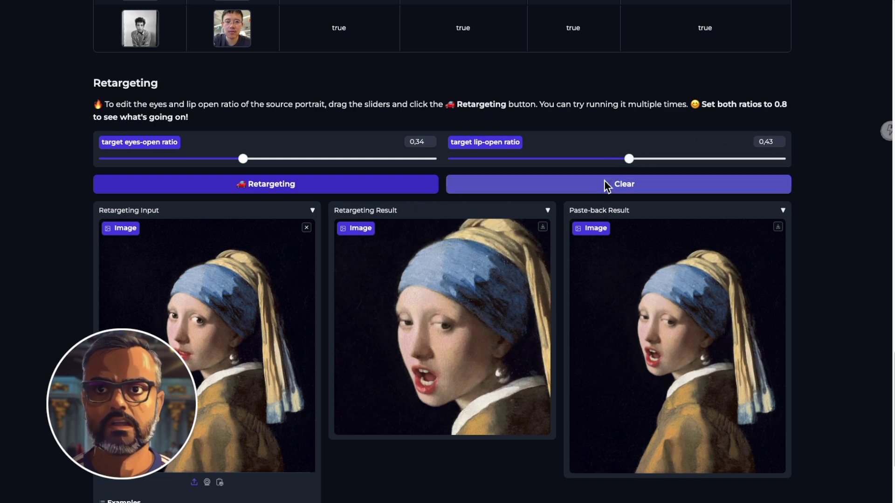
pyautogui.click(356, 191)
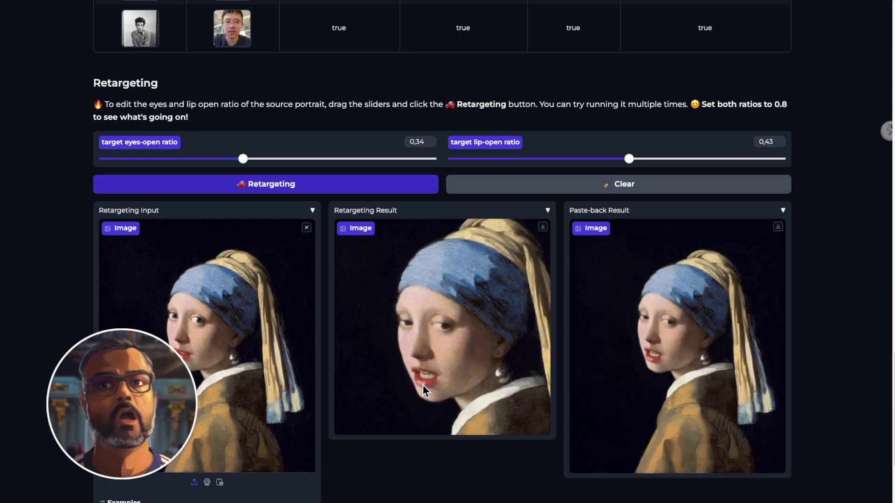
# - Replay and pause the animated result video to check how the portrait follows the driving video's facial expressions
pyautogui.scroll(15, 563, 315)
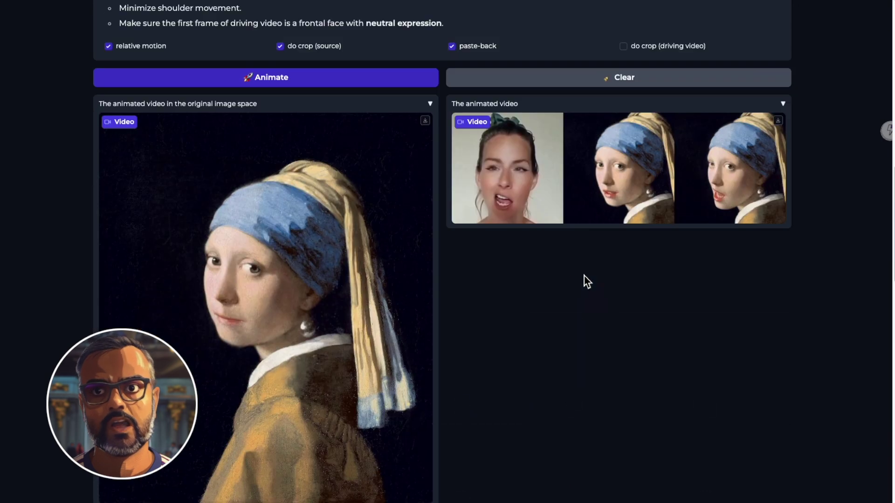
pyautogui.scroll(6, 586, 282)
pyautogui.click(260, 359)
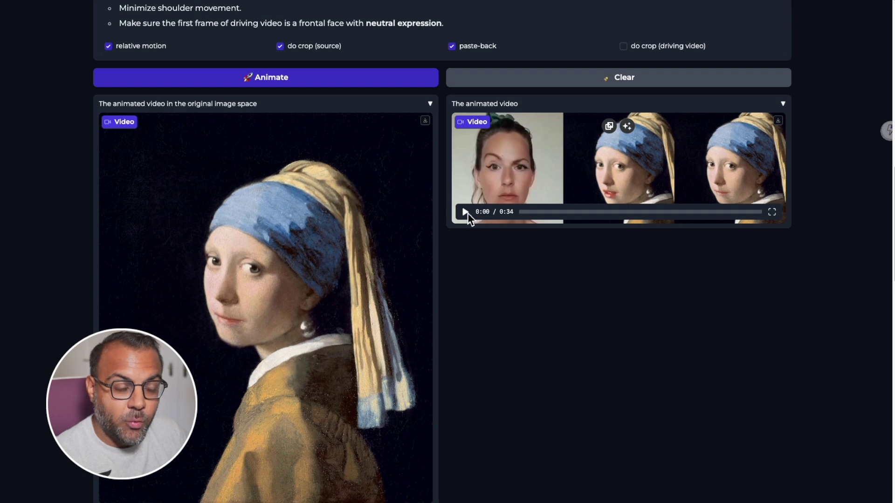
pyautogui.click(465, 214)
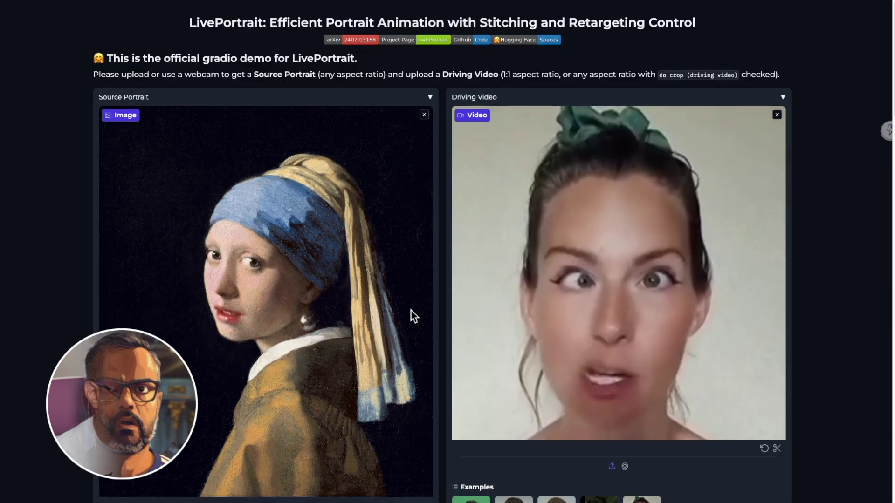
pyautogui.scroll(-12, 516, 331)
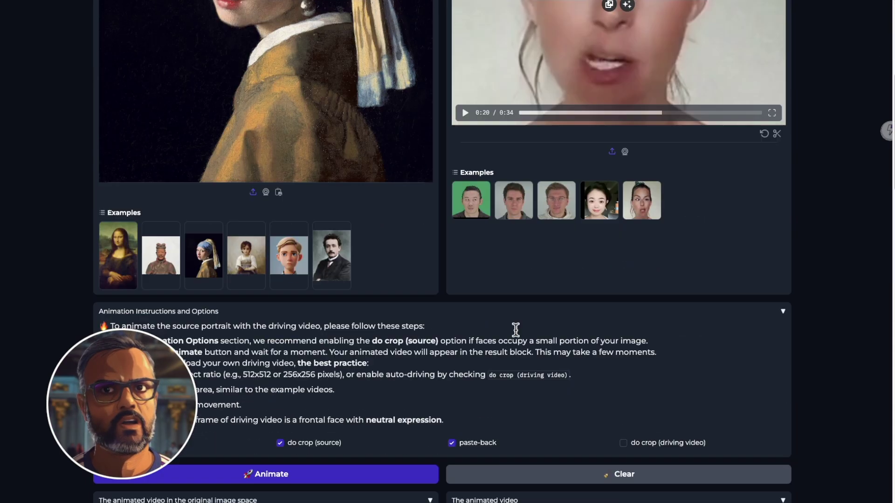
pyautogui.scroll(-3, 539, 339)
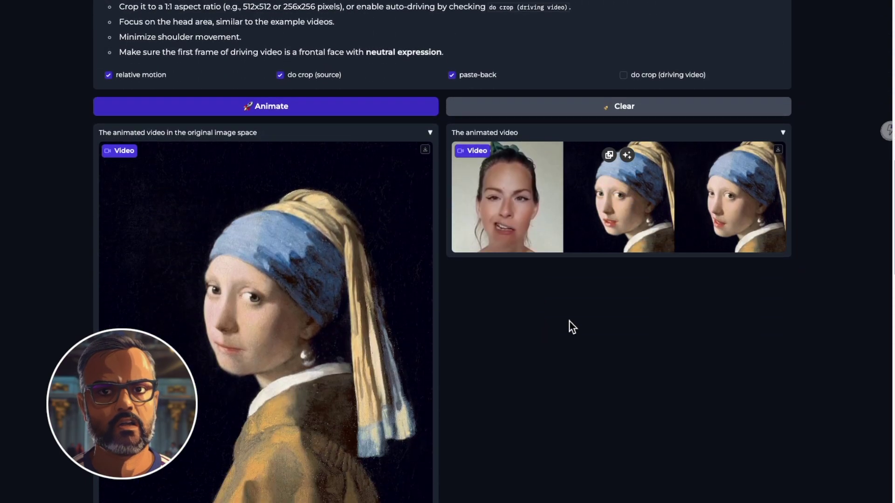
pyautogui.click(733, 214)
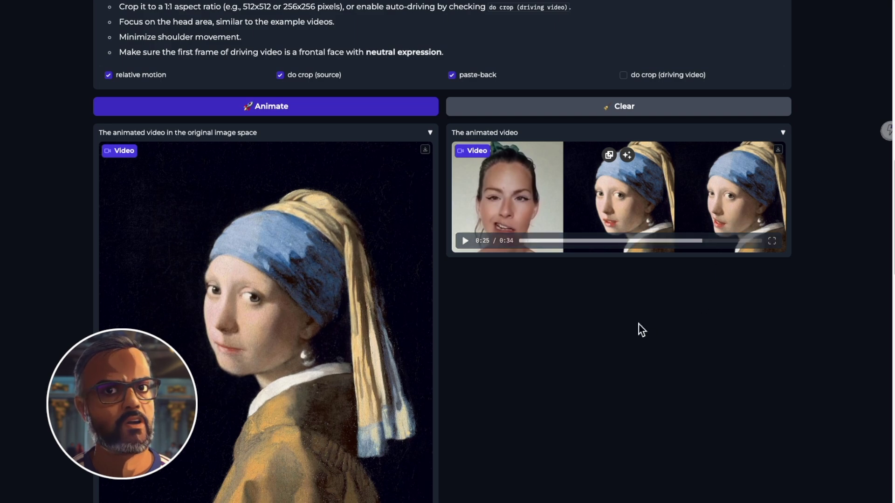
pyautogui.scroll(4, 639, 307)
pyautogui.scroll(-1, 606, 317)
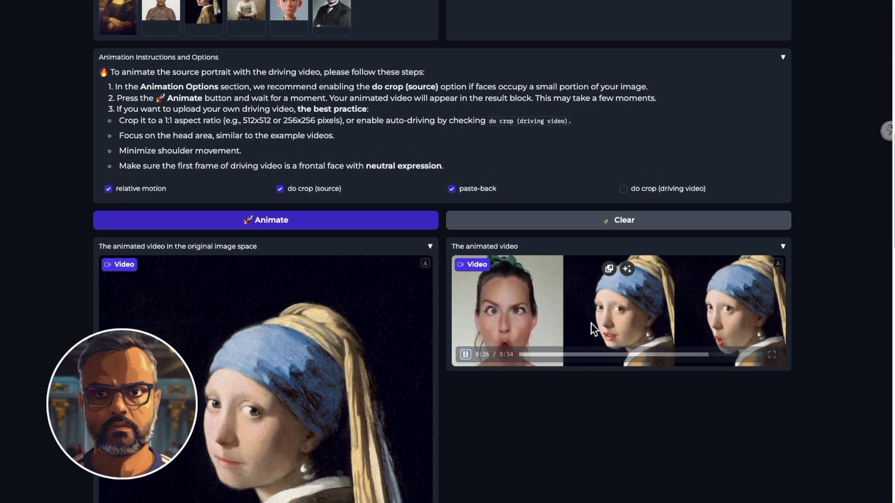
pyautogui.click(465, 354)
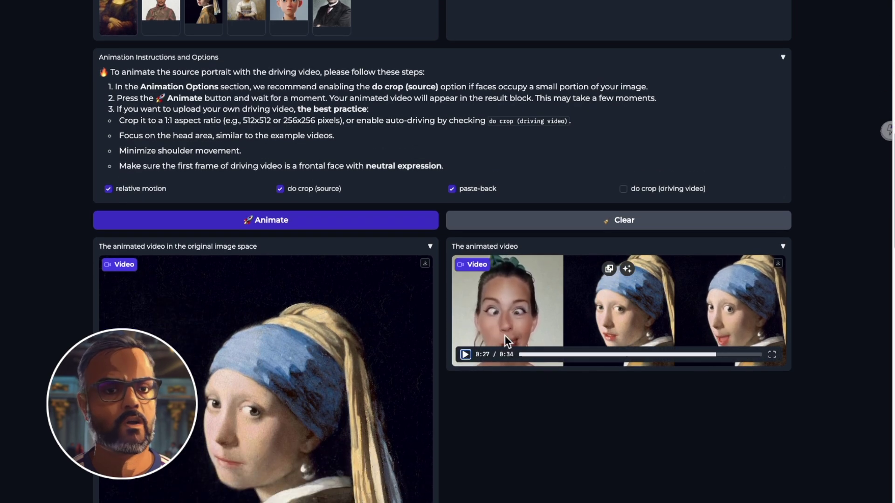
# - Review the retargeting input and results, the one-click examples table and the animation options on the demo page
pyautogui.scroll(-15, 504, 335)
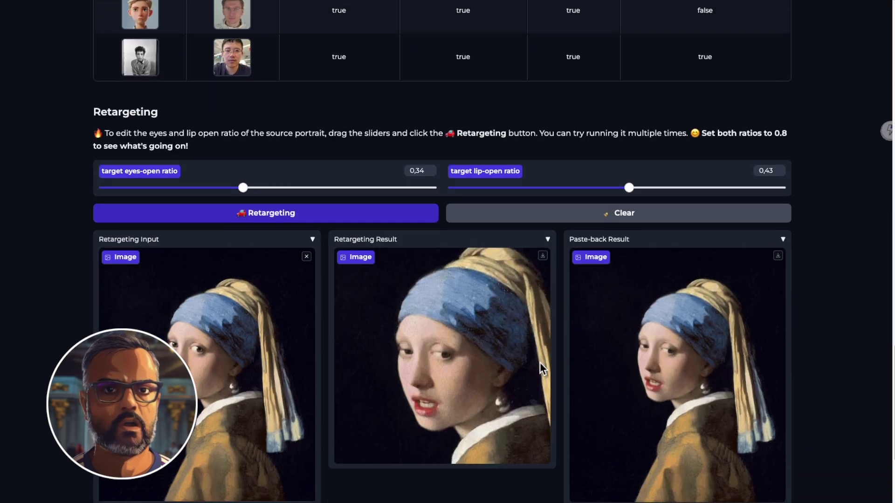
pyautogui.scroll(-1, 540, 362)
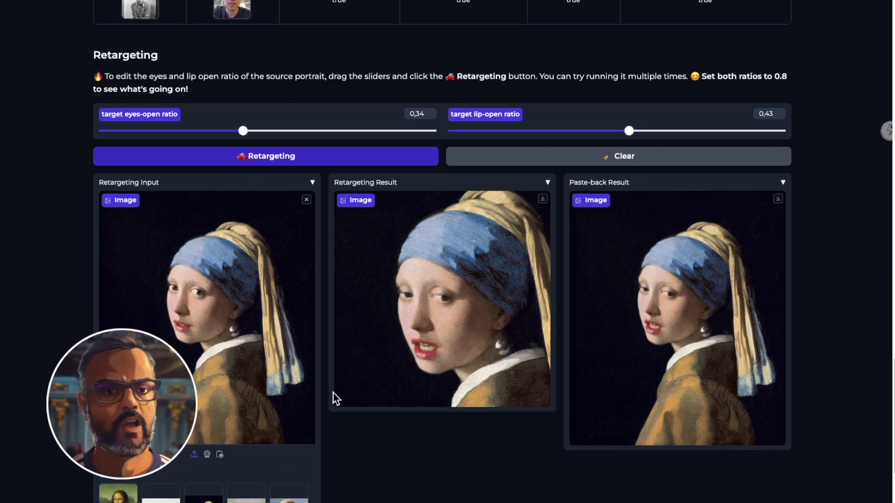
pyautogui.scroll(-3, 333, 392)
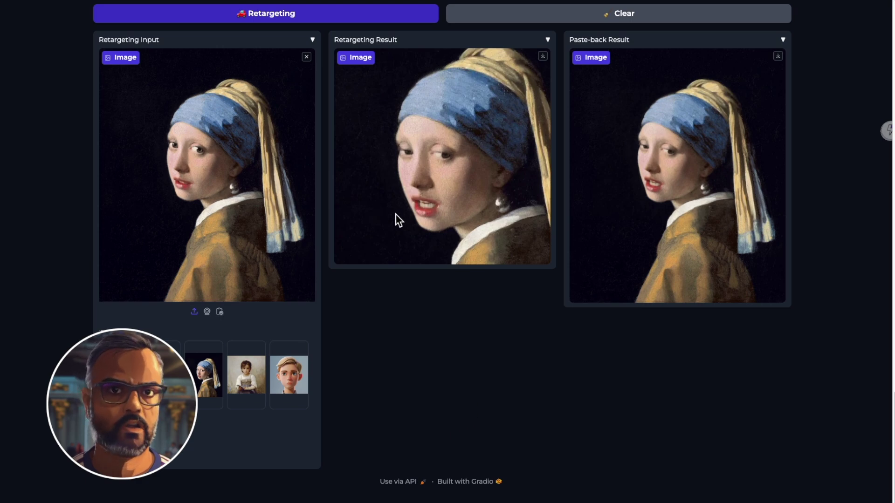
pyautogui.scroll(20, 444, 248)
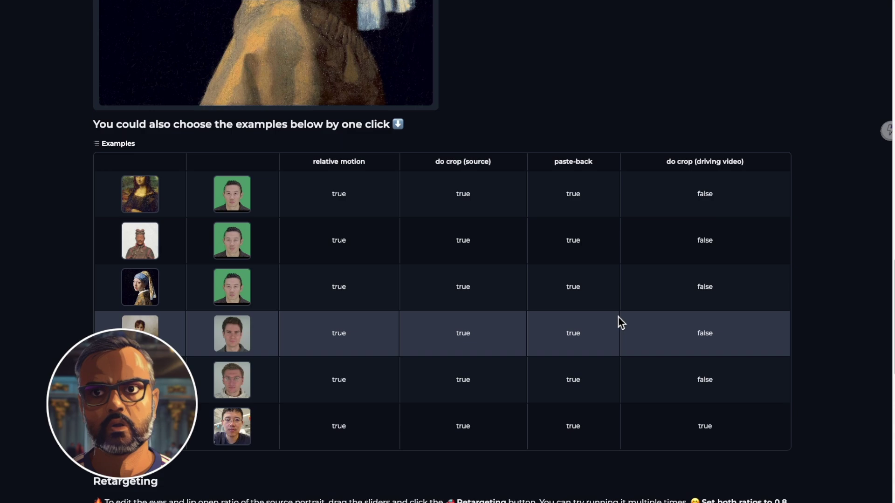
pyautogui.scroll(4, 620, 311)
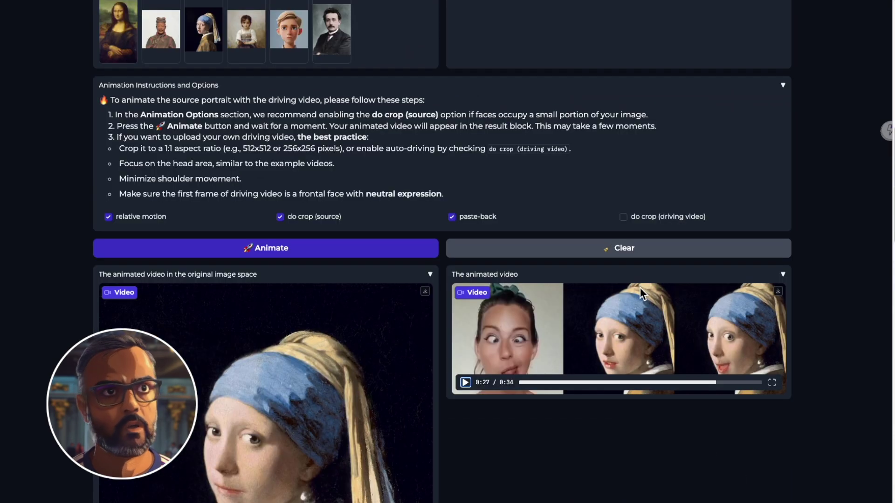